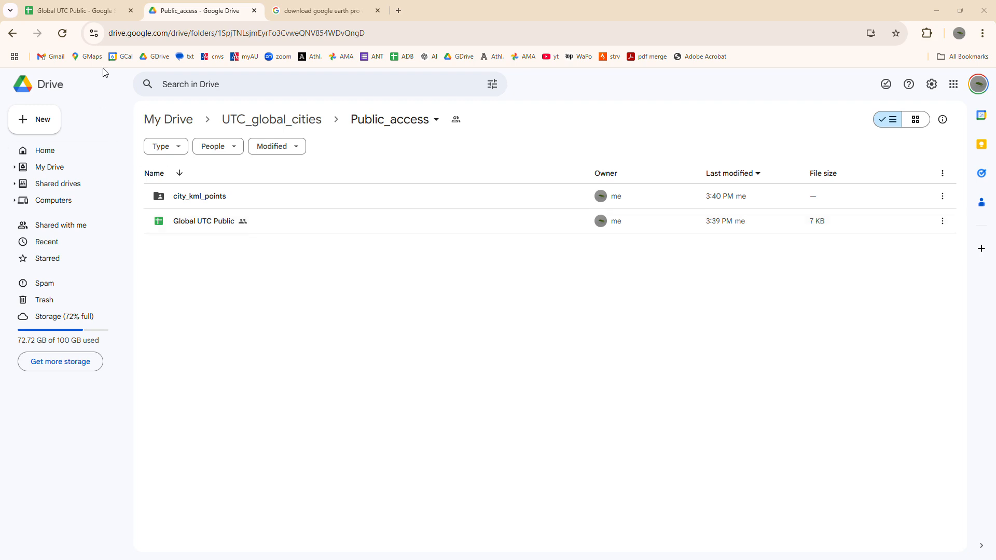
- Examine the instructions sheet of the Global UTC Public spreadsheet and the columns of its Sign-in sheet
click(93, 12)
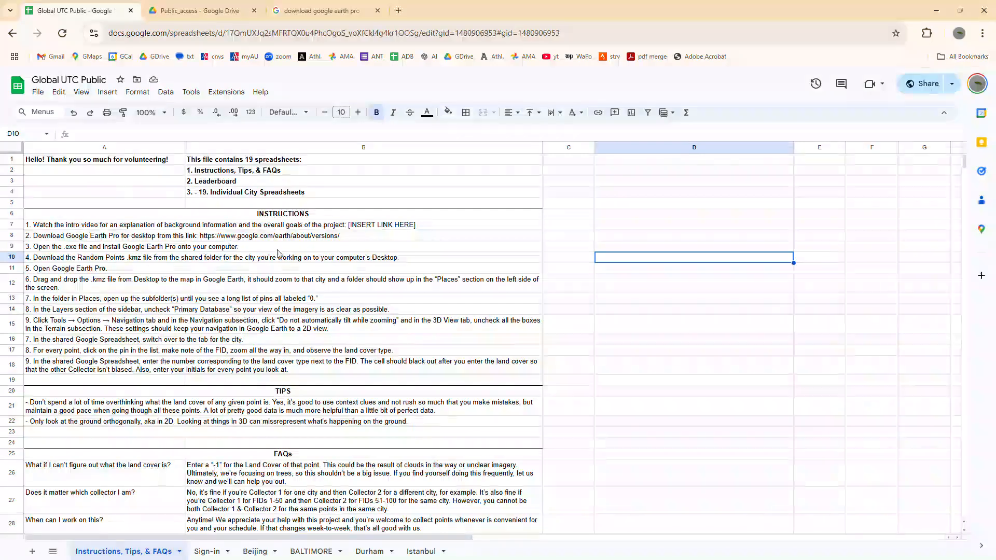
drag(138, 229, 127, 367)
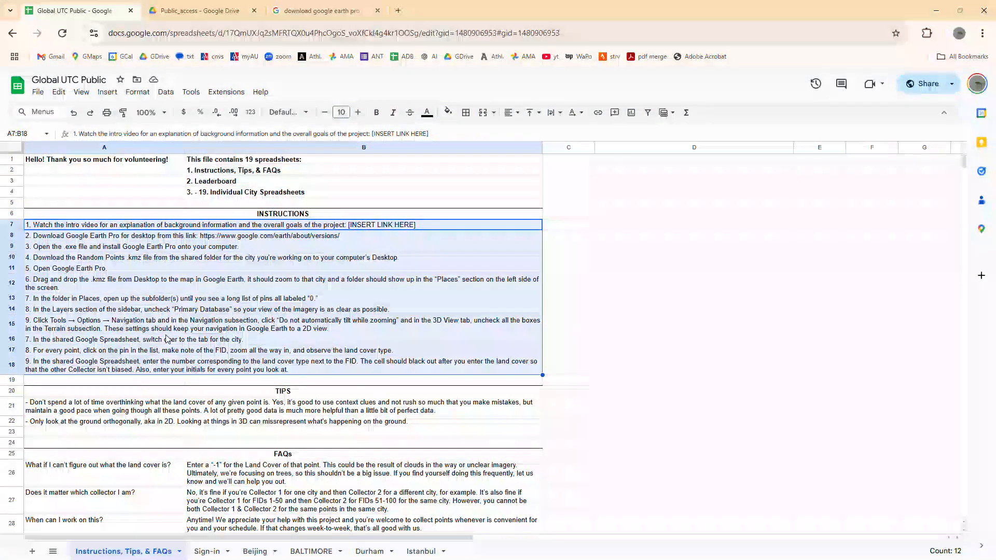
click(157, 340)
click(177, 302)
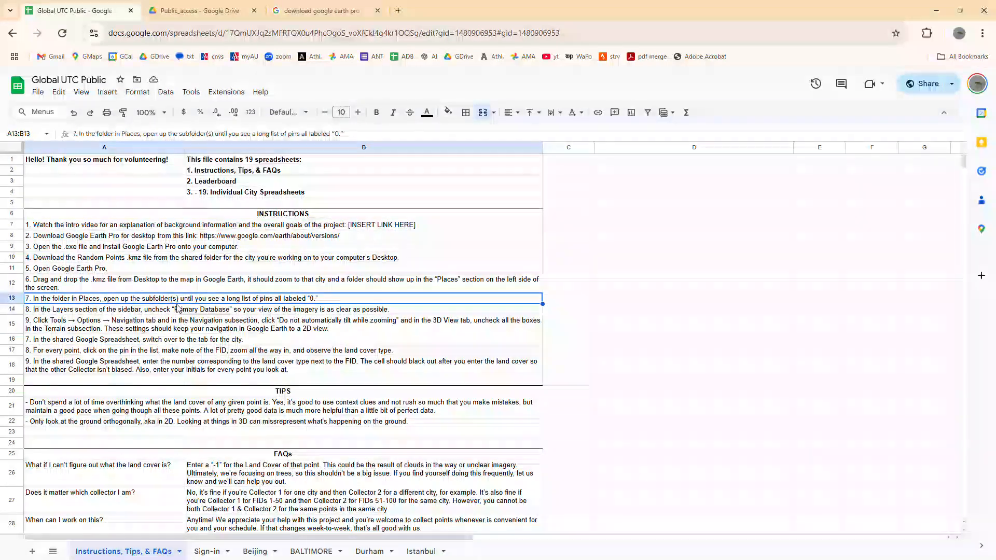
scroll(180, 358, down, 4)
scroll(177, 358, up, 4)
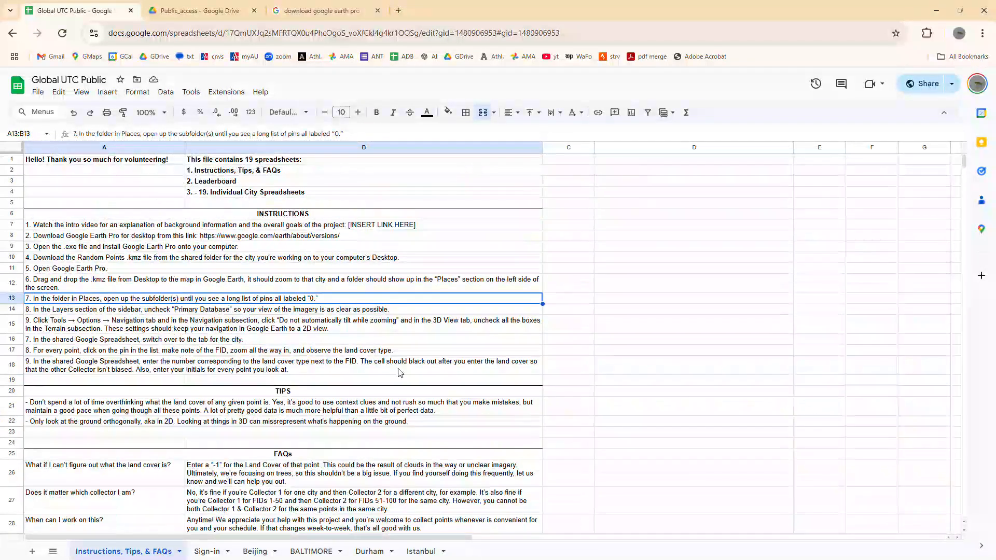
click(207, 551)
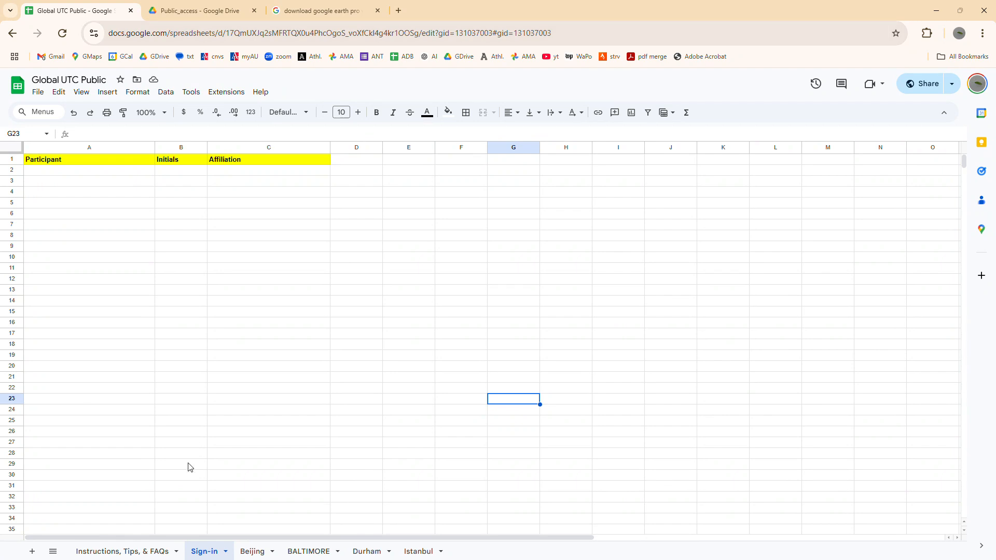
click(124, 551)
click(155, 227)
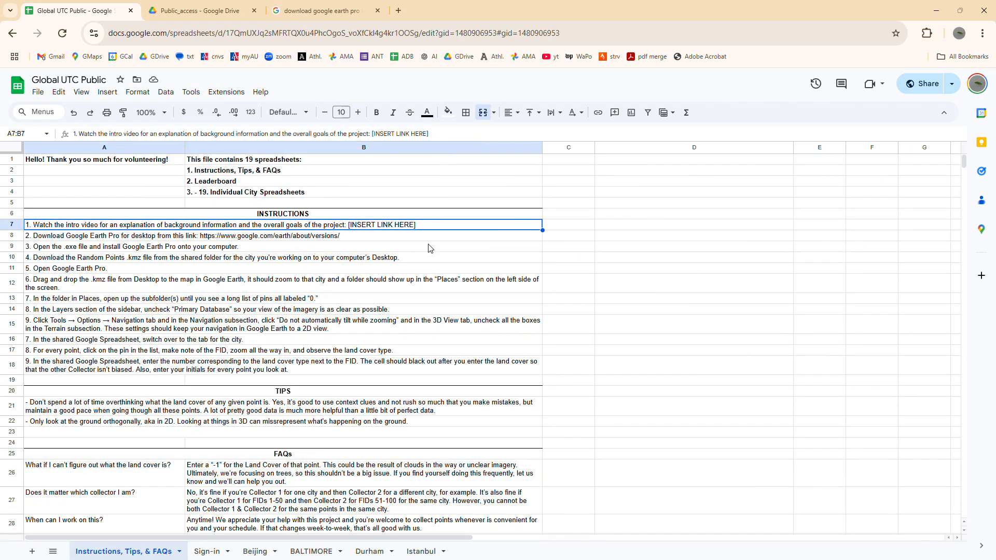
- Open the Google Earth versions link from instruction 2 in the browser and go to the Earth Pro desktop download
click(85, 238)
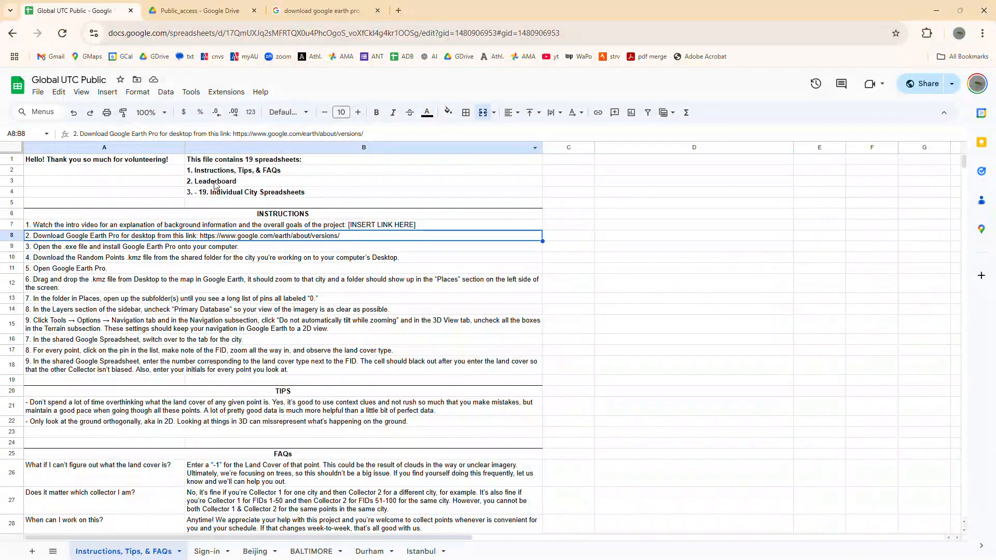
double_click(314, 239)
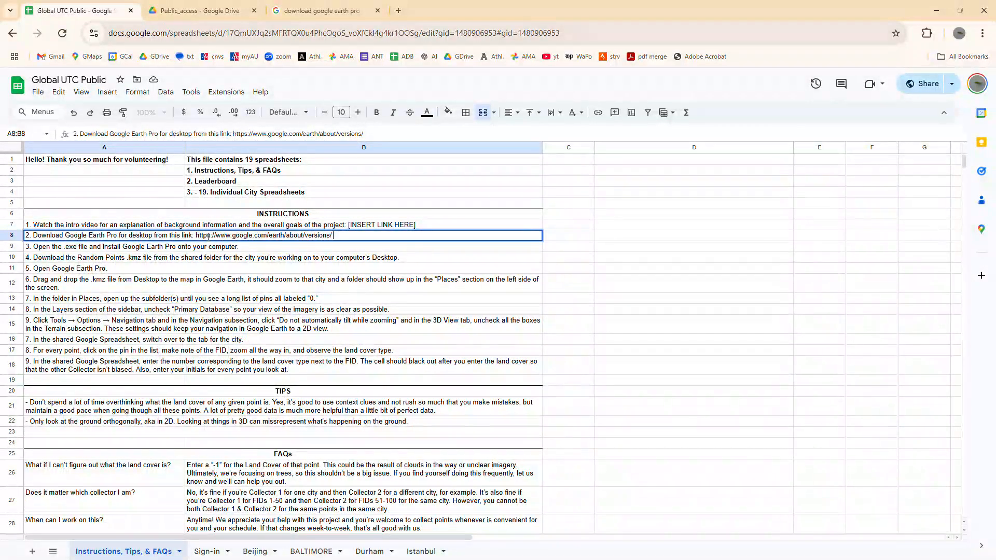
drag(197, 235, 355, 236)
key(ctrl+c)
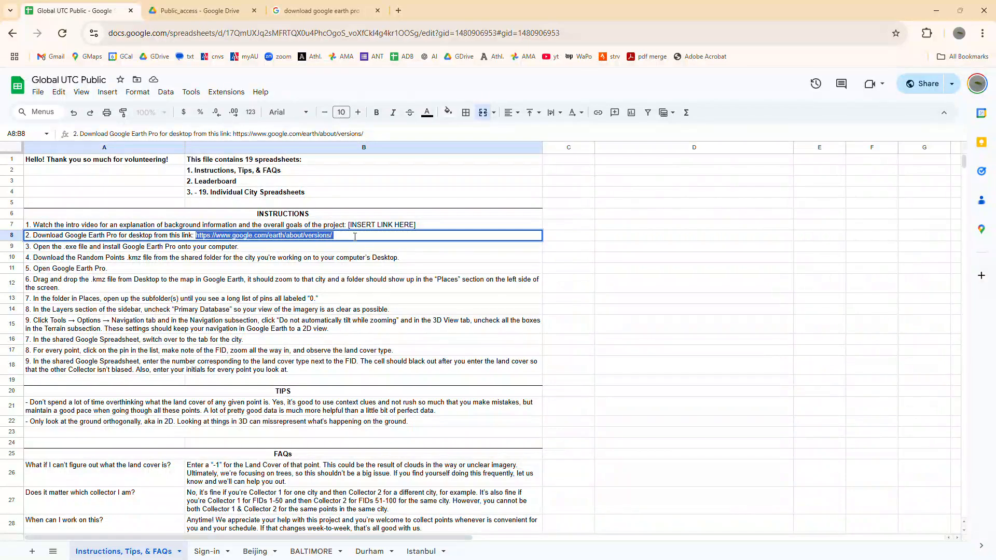
click(335, 11)
click(306, 33)
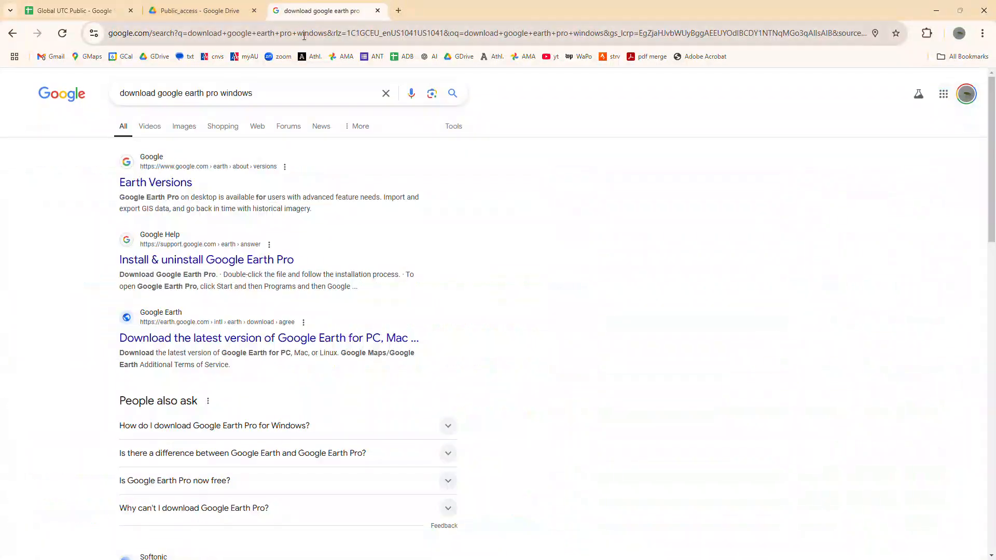
key(ctrl+v)
key(Return)
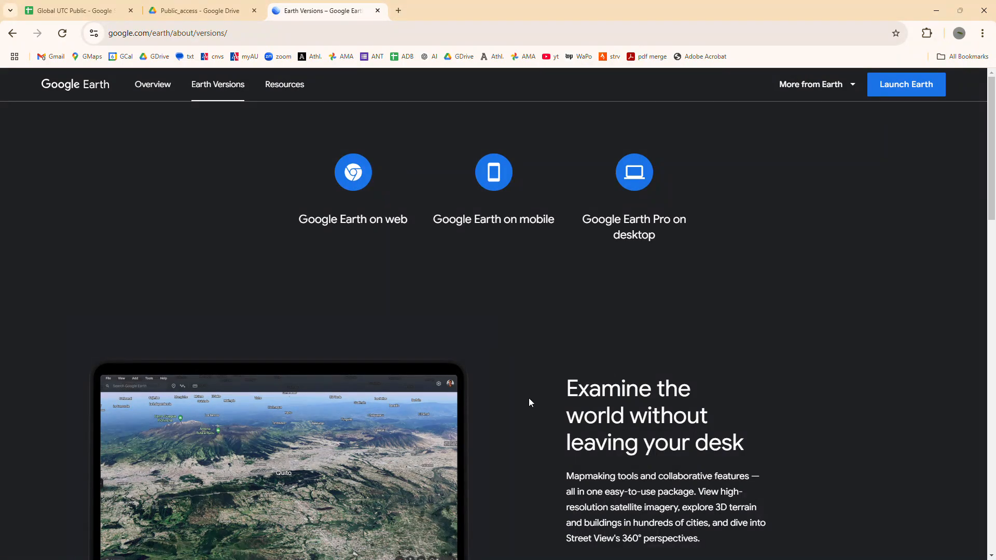
click(638, 228)
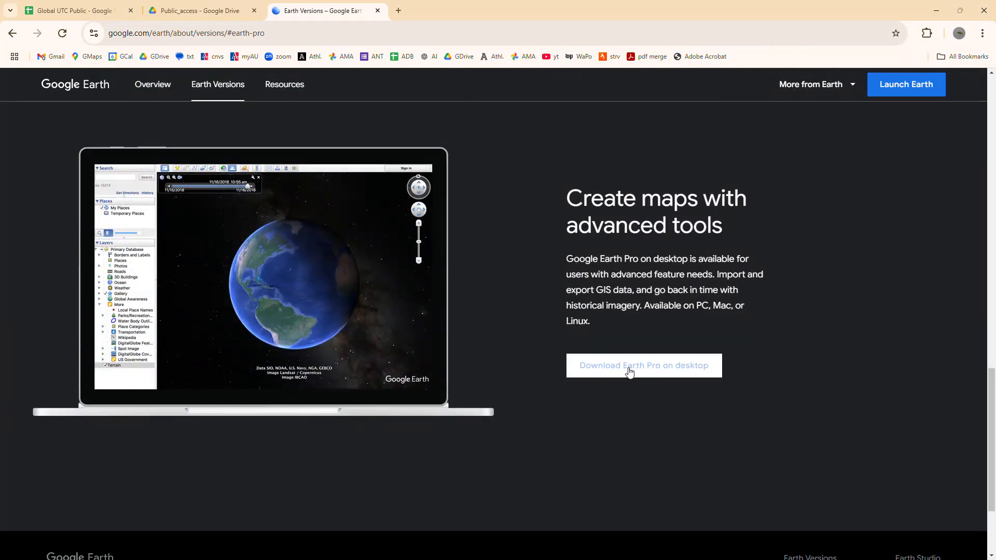
click(634, 367)
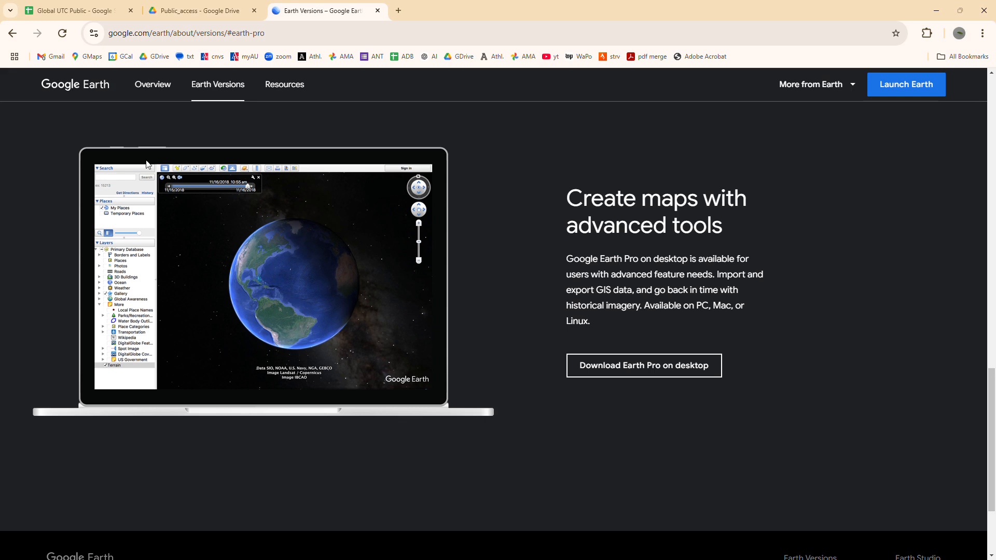
- Switch to Google Earth Pro and turn off the Primary Database layer
click(95, 13)
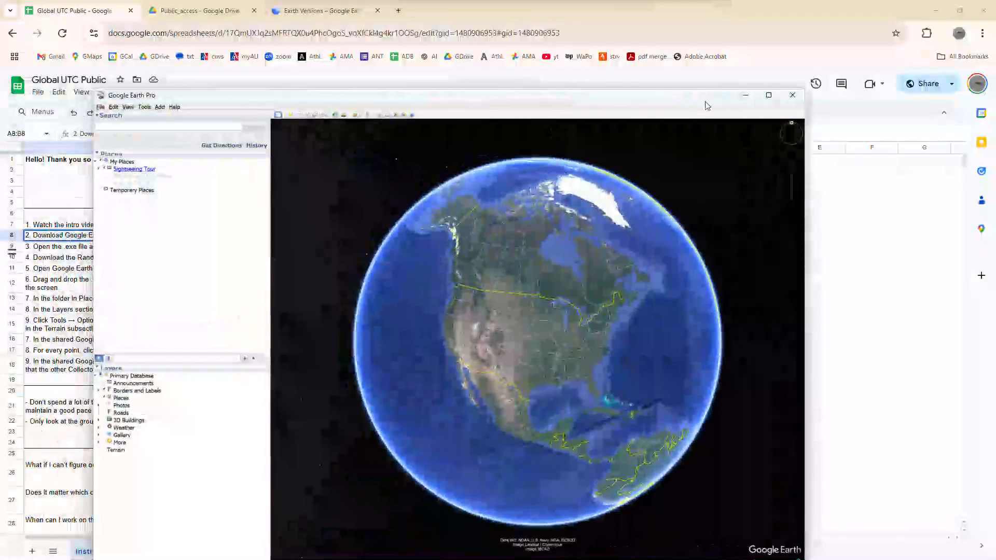
click(768, 95)
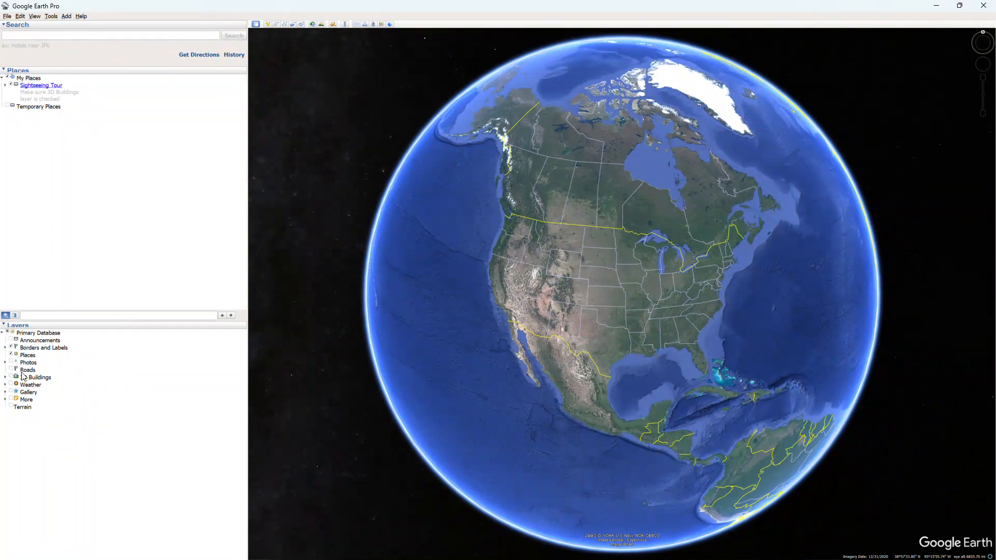
click(8, 333)
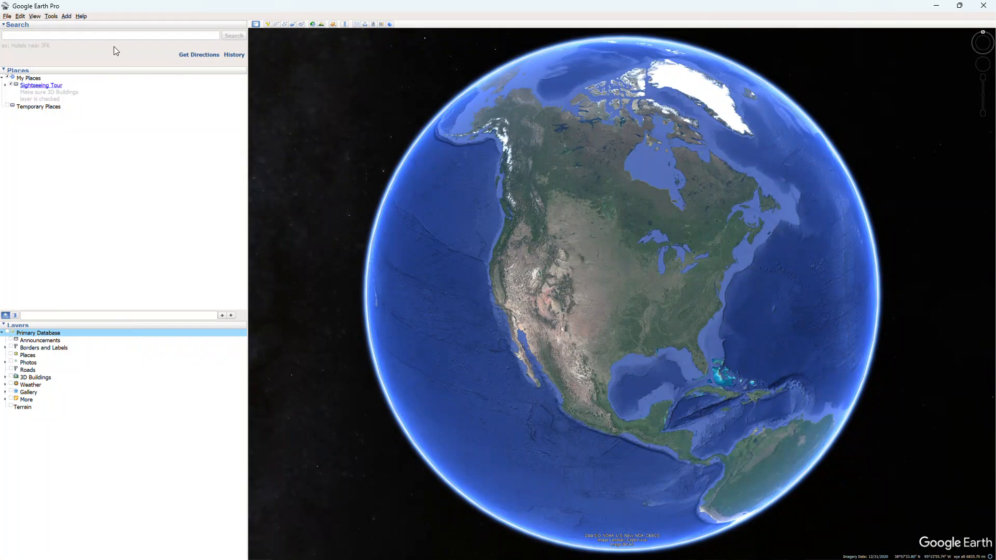
- Check the 3D View terrain options and the "Do not automatically tilt while zooming" navigation setting, and accept the options
click(51, 16)
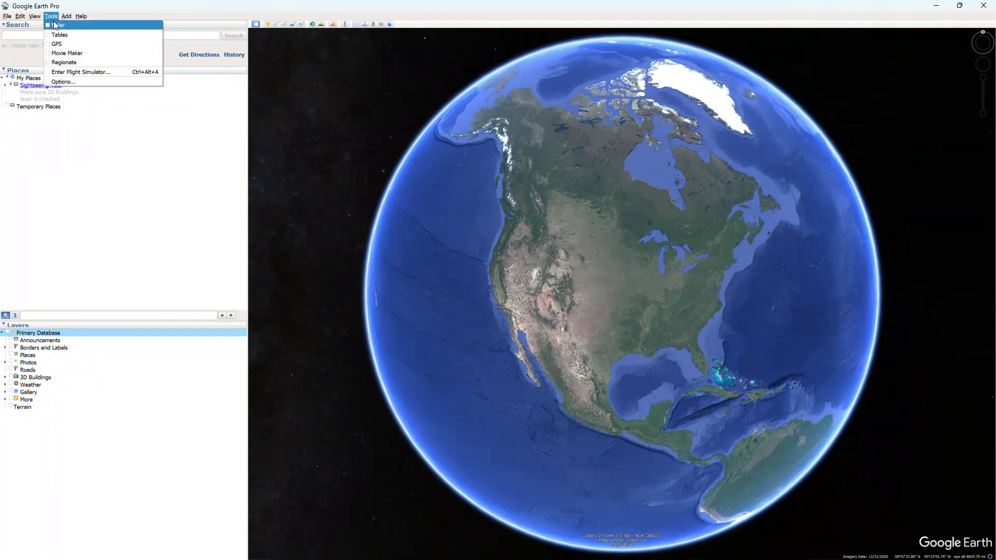
click(60, 84)
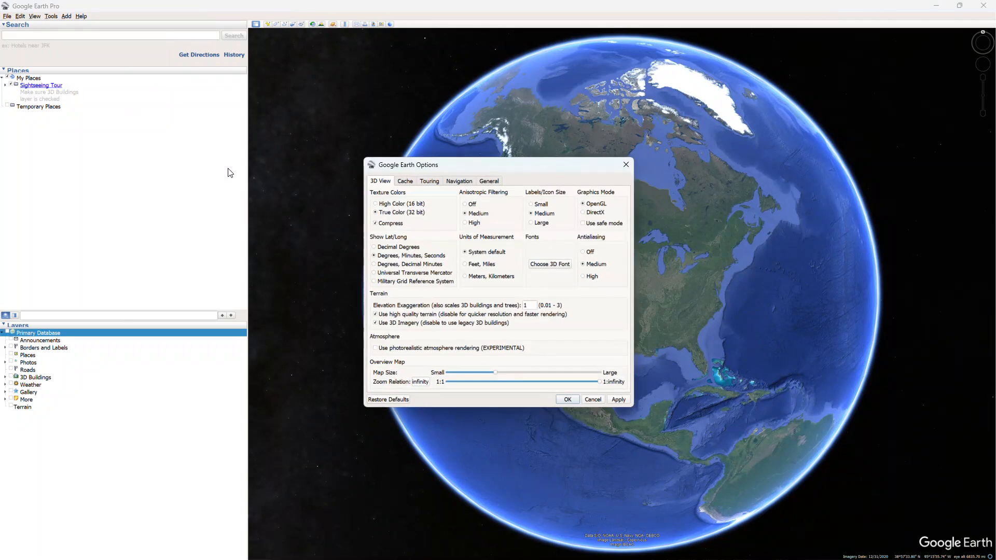
drag(529, 167, 519, 168)
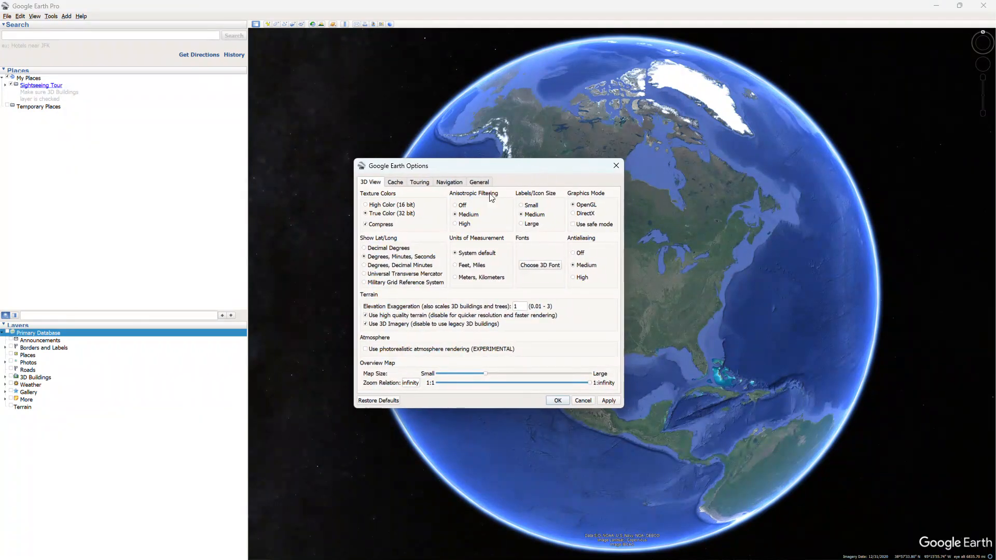
click(450, 184)
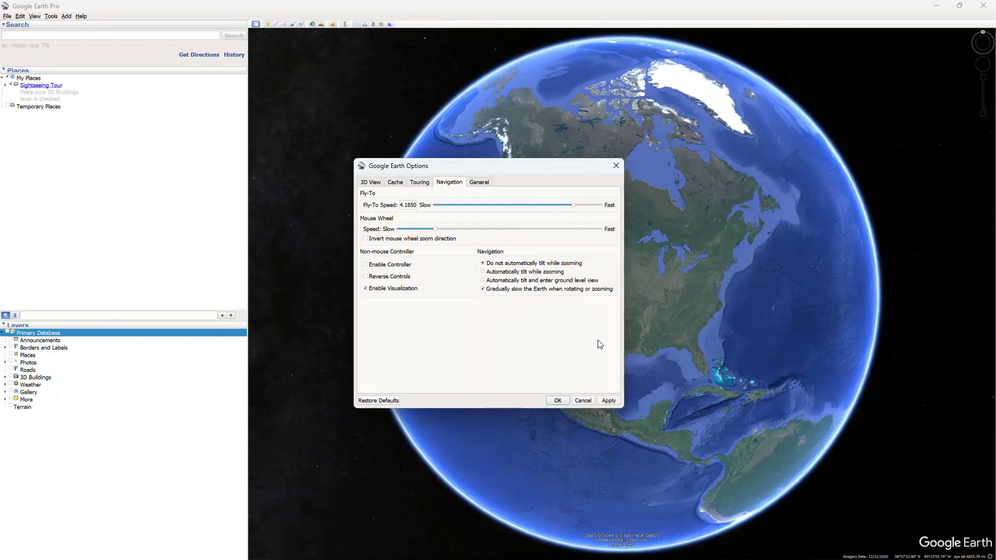
click(558, 400)
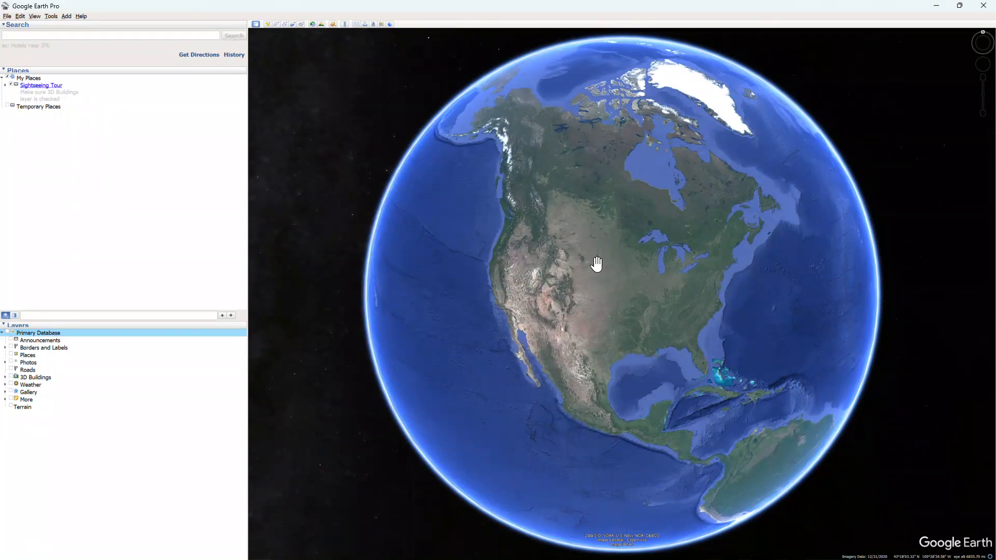
- Switch back to the Global UTC Public spreadsheet and examine the Durham sheet's cover options and ReadMe
key(alt+Tab)
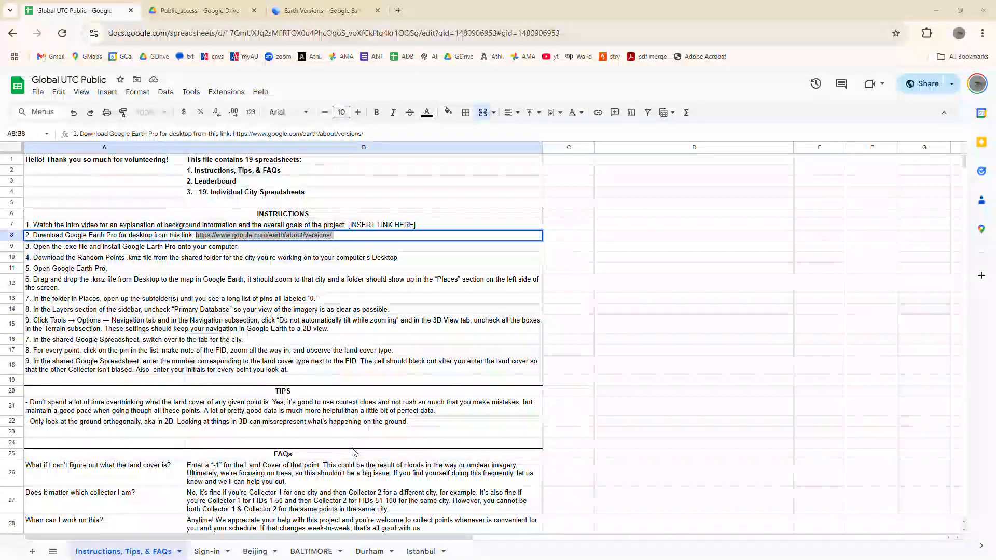
click(371, 552)
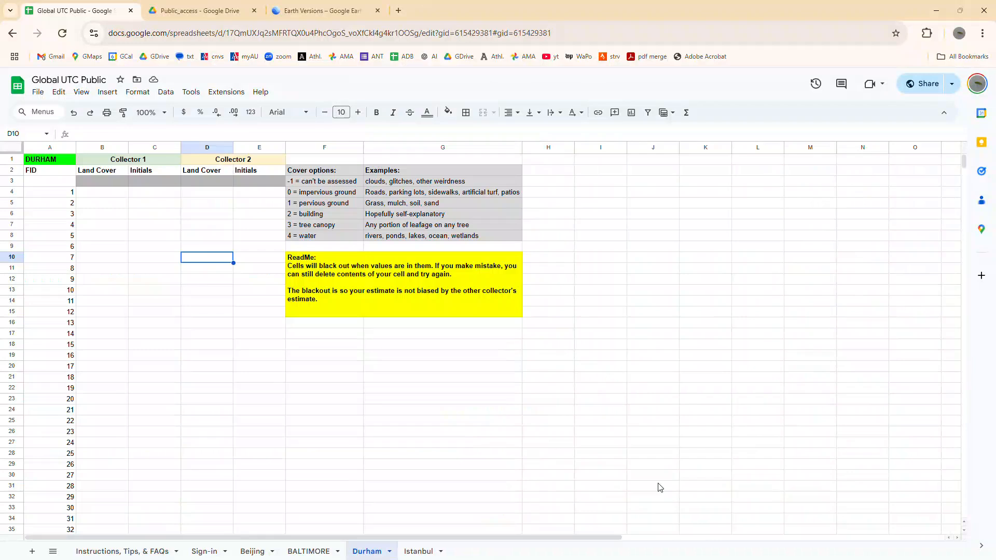
click(528, 444)
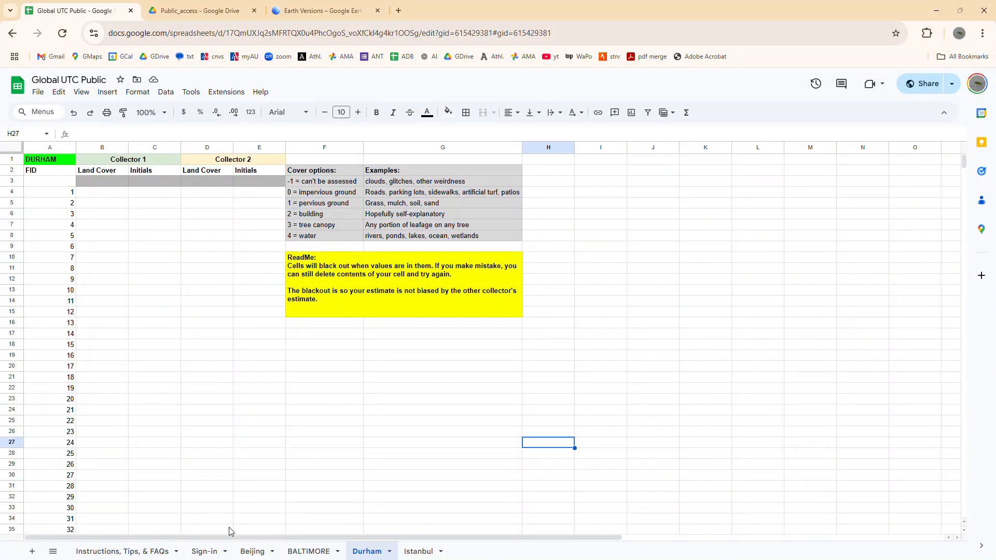
- Fill the first row of the Sign-in sheet with the participant's name and initials, and the affiliation AU
click(208, 552)
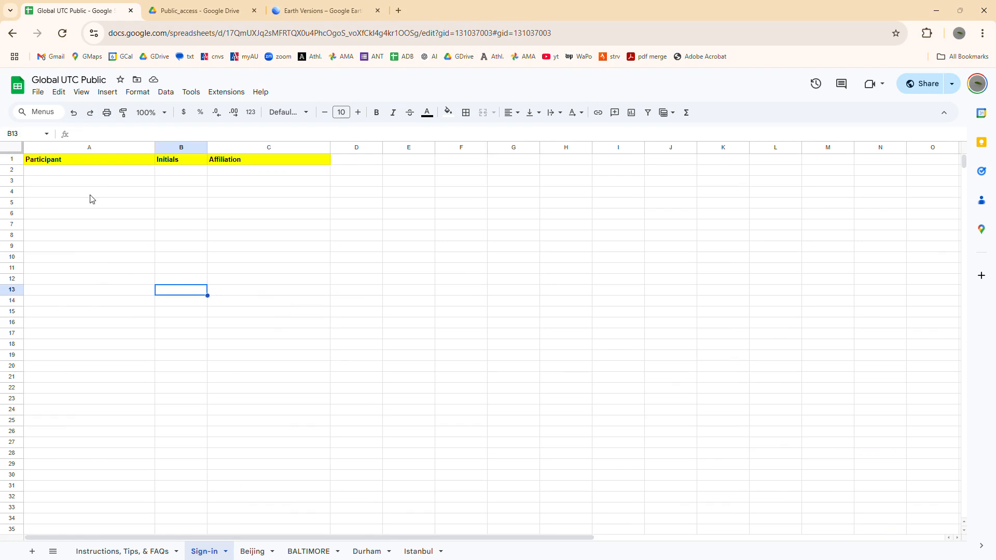
click(73, 173)
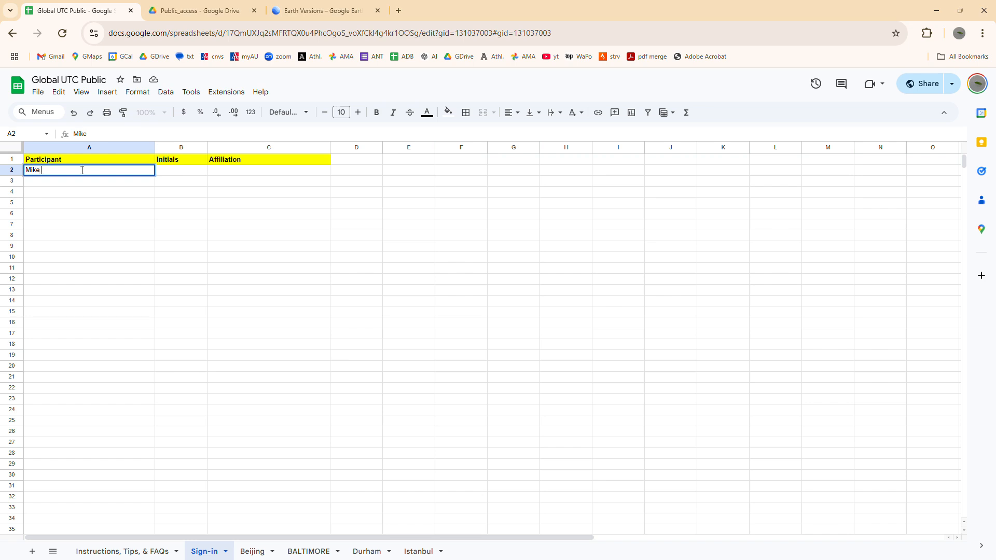
text(zo)
key(Tab)
text(MGA)
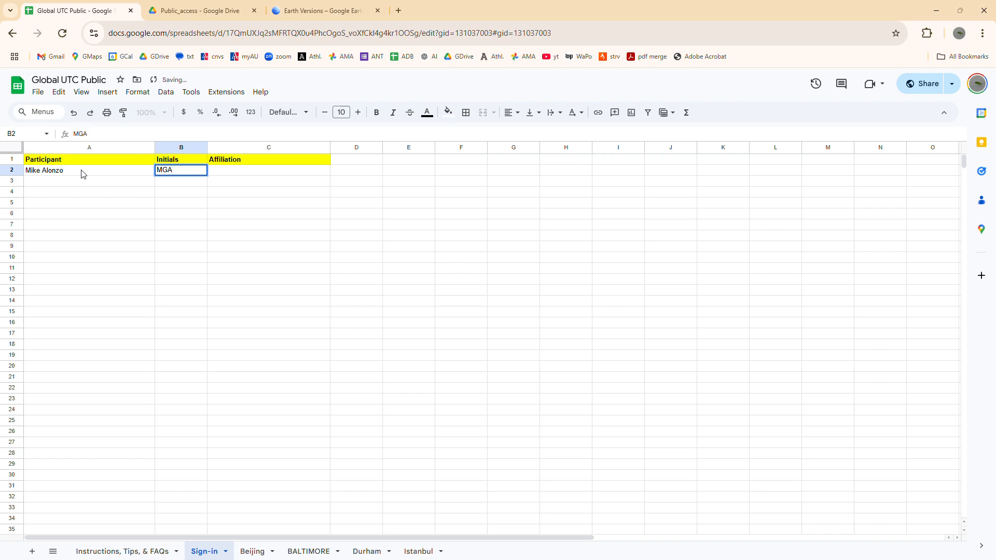
key(Tab)
text(A)
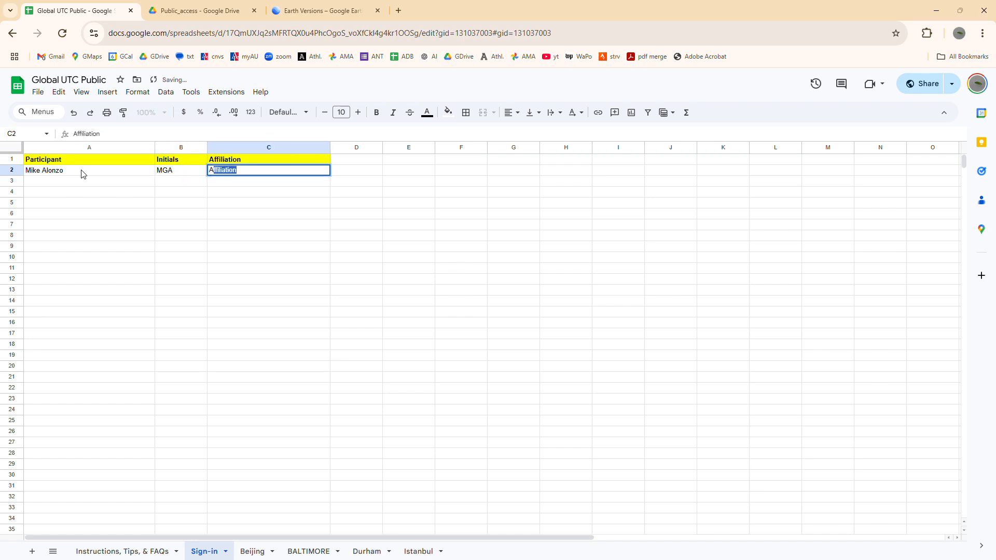
text(U)
key(Return)
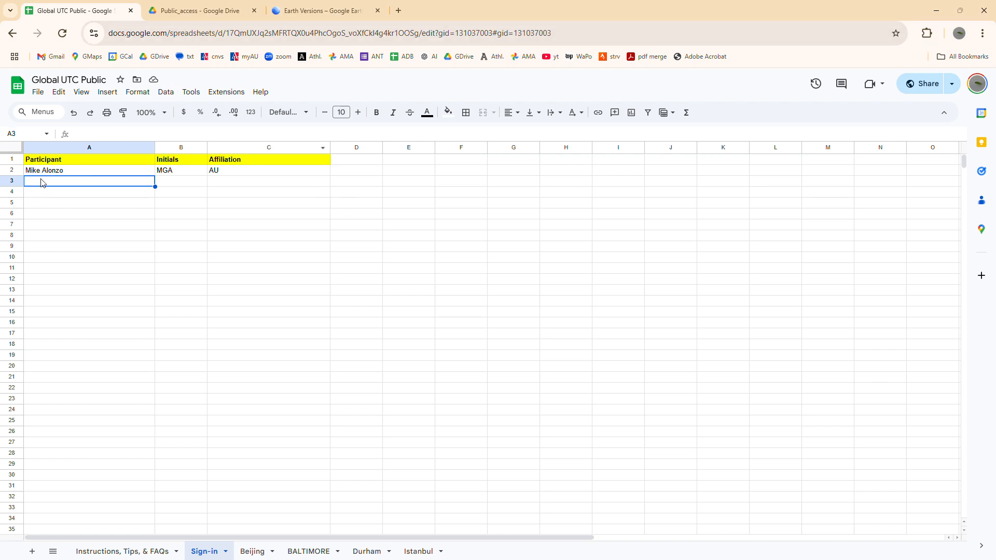
click(59, 172)
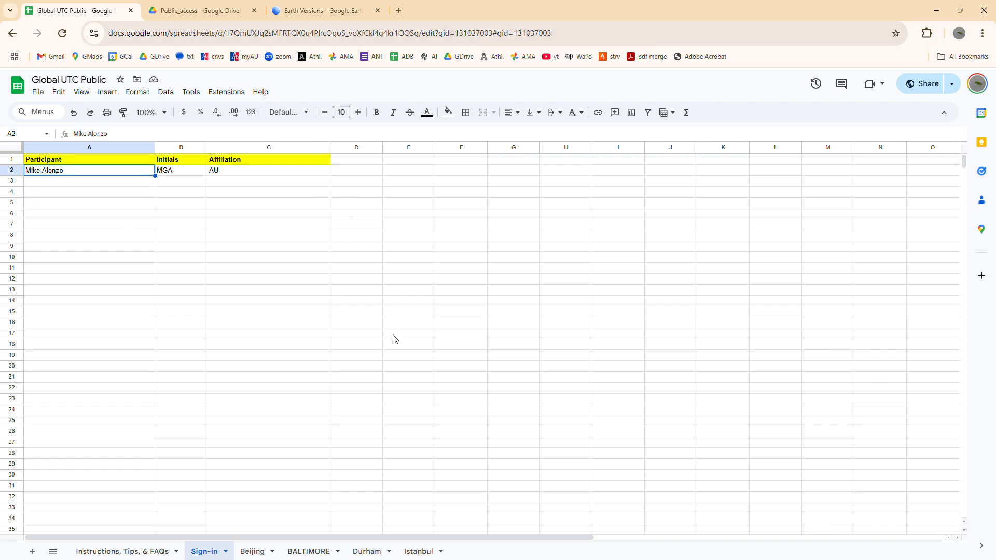
- Look over the Durham sheet's Collector 1 initials cells and the Collector 2 columns
click(379, 552)
drag(160, 197, 174, 377)
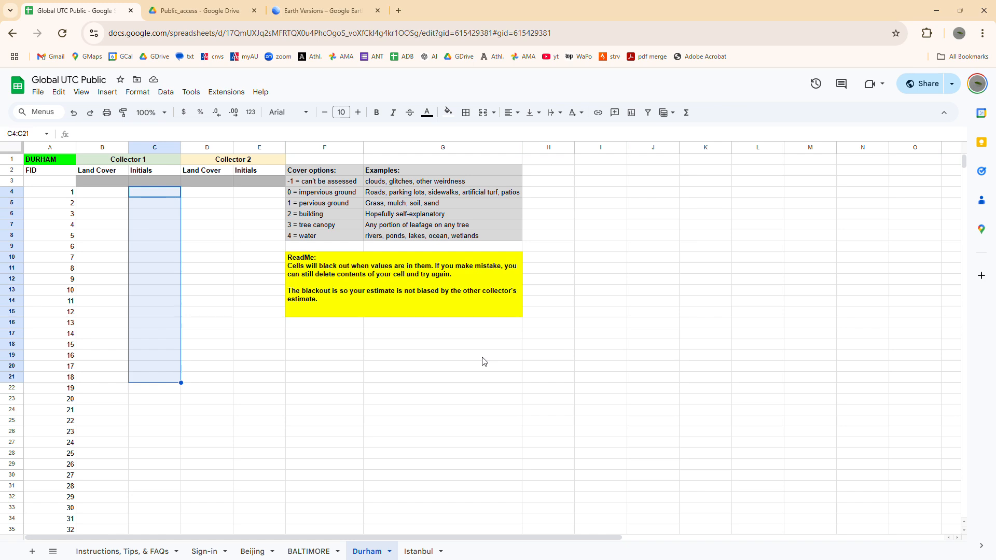
click(460, 378)
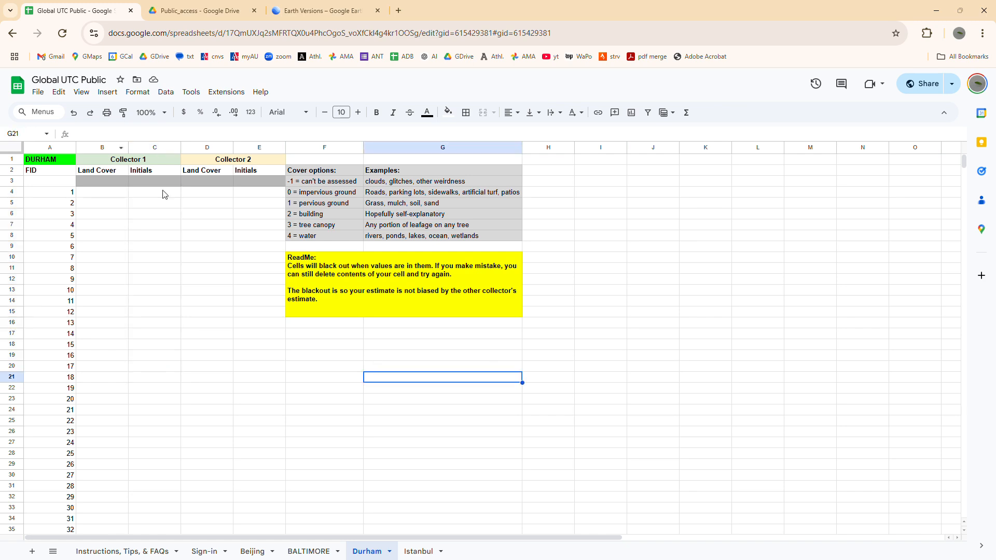
click(195, 247)
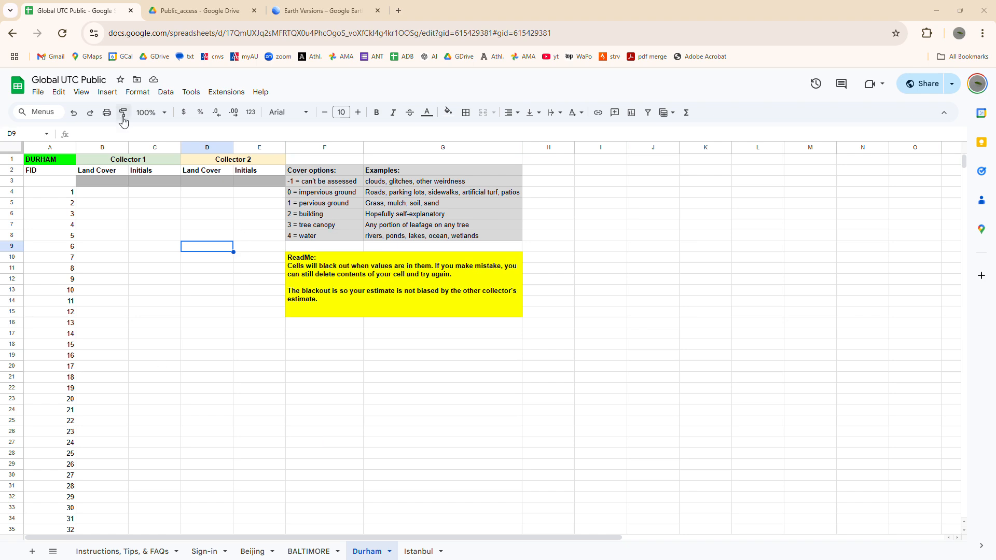
- Open the city_kml_points folder inside Public_access in Google Drive
click(210, 11)
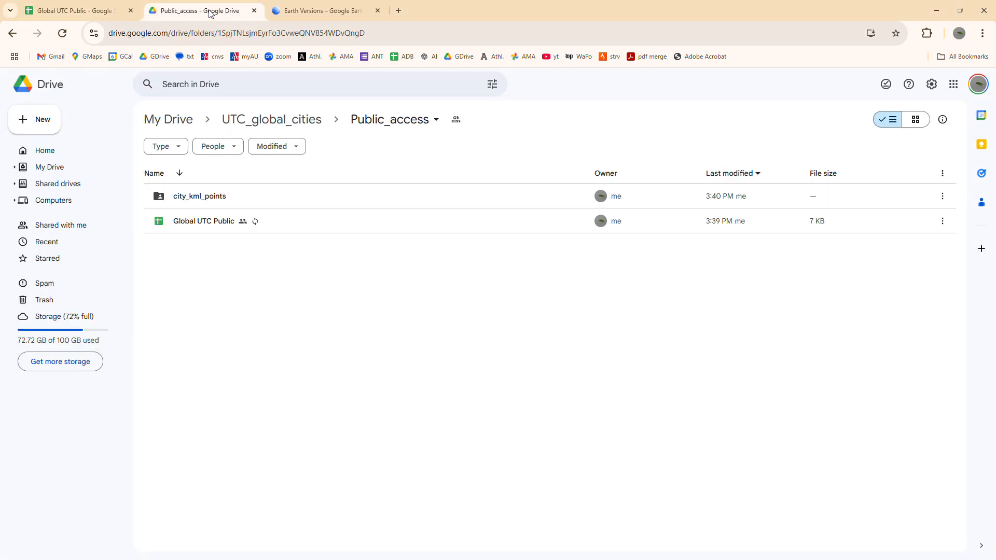
double_click(211, 199)
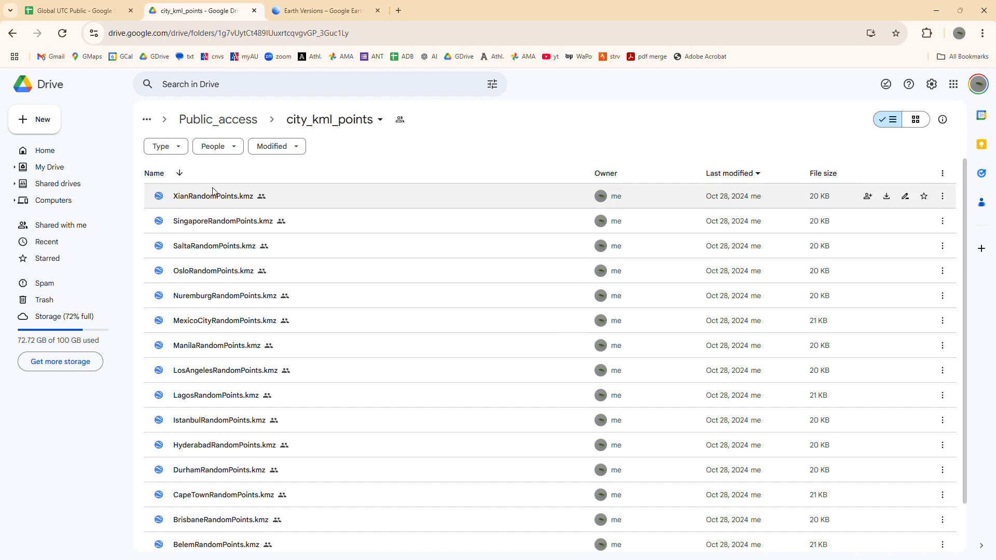
- Download DurhamRandomPoints.kmz from the city_kml_points folder and show the file in the local Downloads folder
click(332, 471)
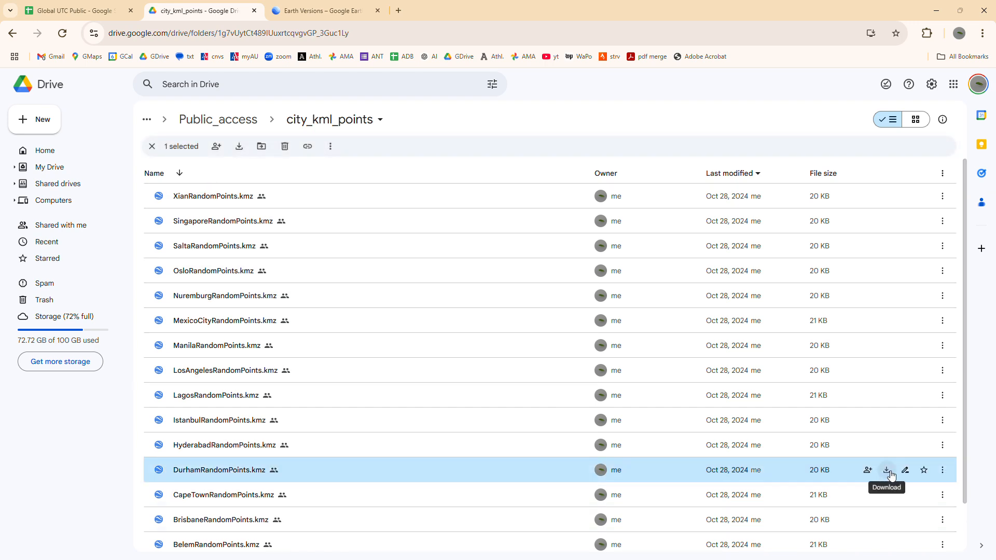
click(886, 470)
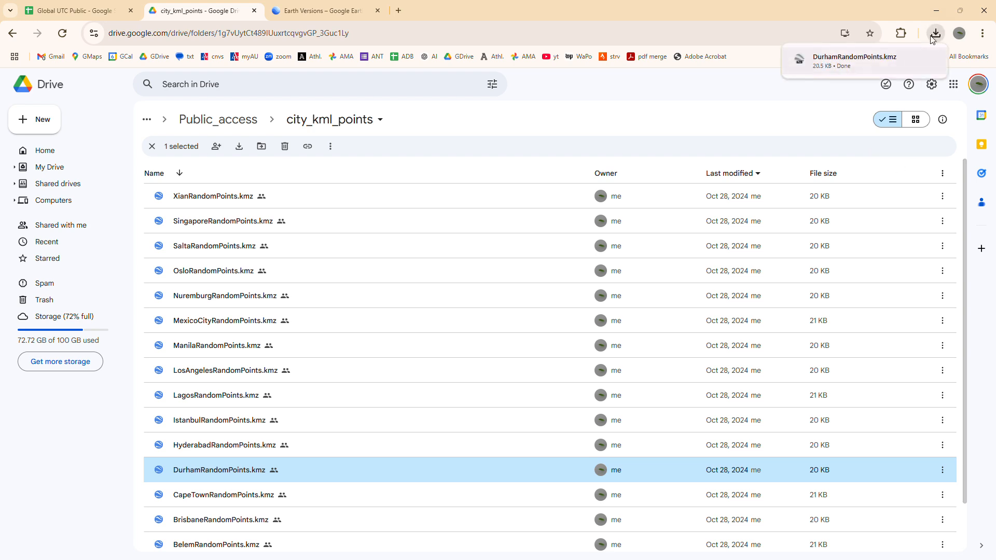
click(835, 60)
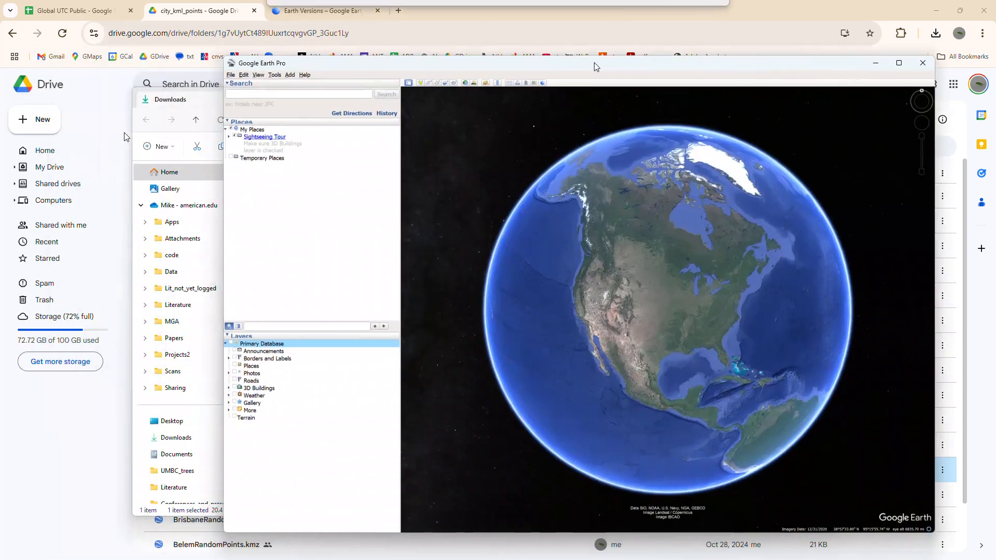
- Load the downloaded DurhamRandomPoints file into Google Earth Pro, arranging the windows and minimizing the Downloads window
drag(712, 64, 782, 72)
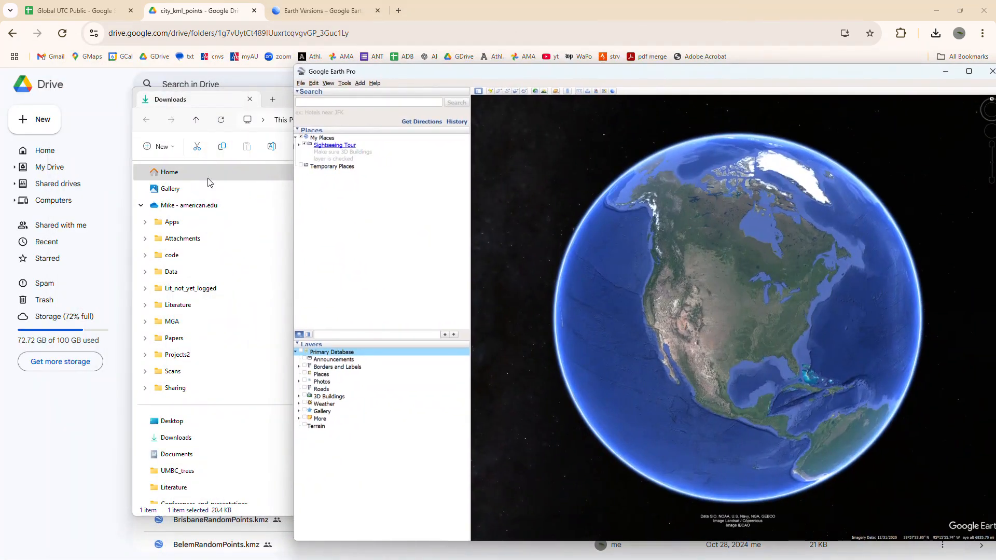
click(211, 108)
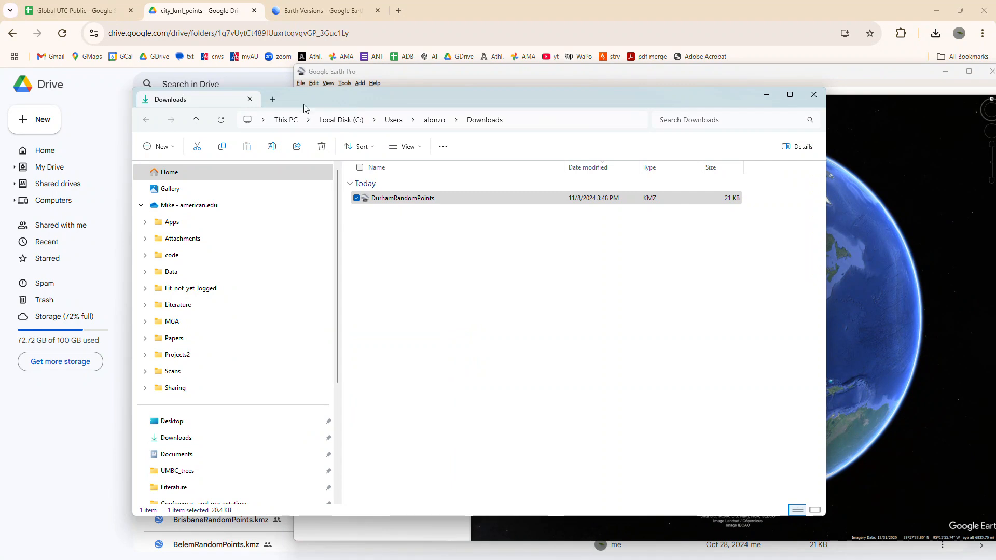
drag(369, 94, 166, 97)
drag(157, 200, 724, 222)
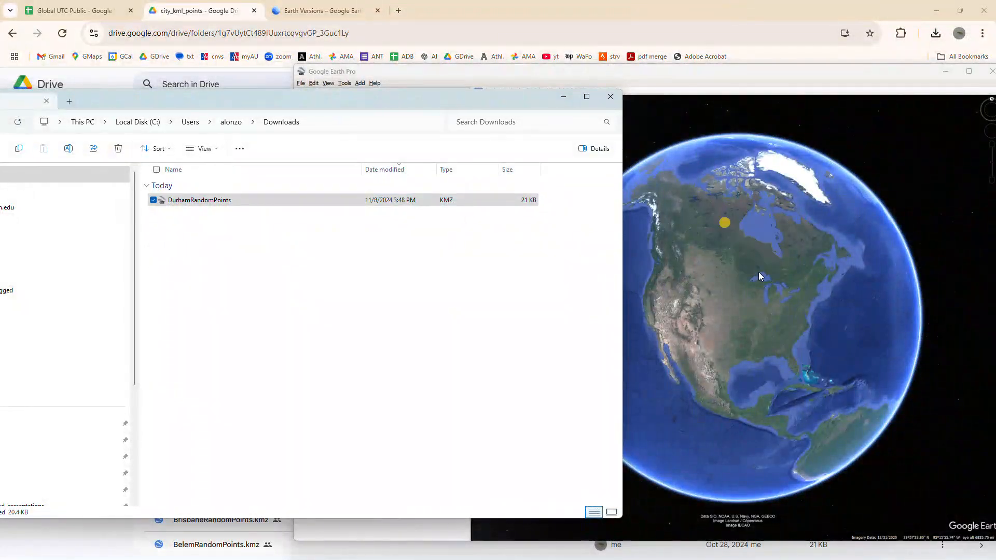
click(563, 96)
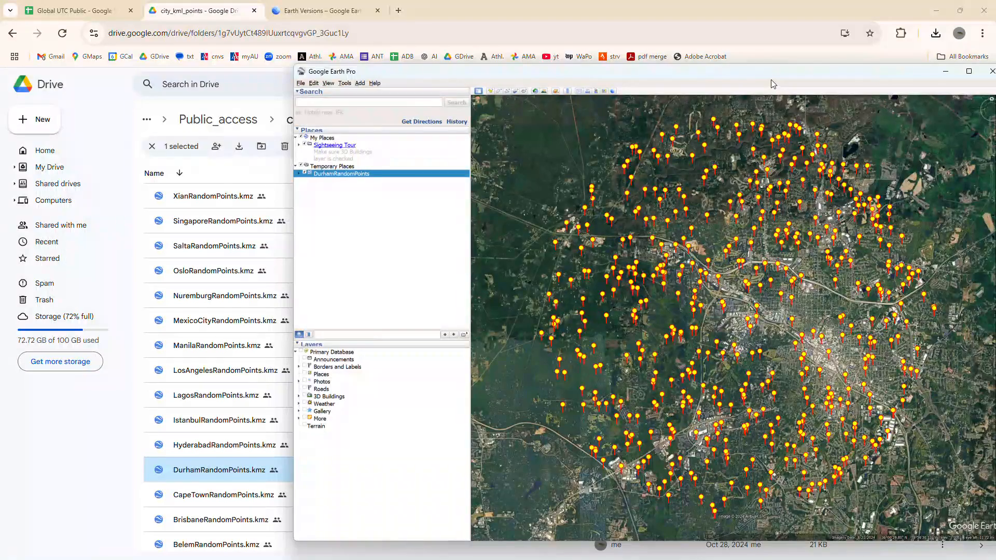
drag(774, 76, 611, 77)
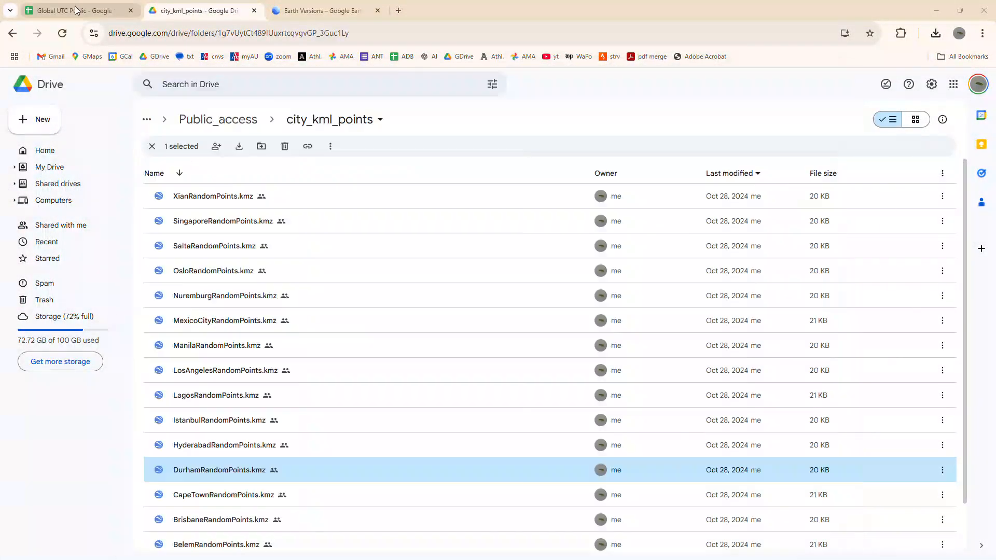
- Switch to the Global UTC Public spreadsheet and select the Collector 1 land cover cell for FID 1 on the Durham sheet
click(99, 8)
click(102, 213)
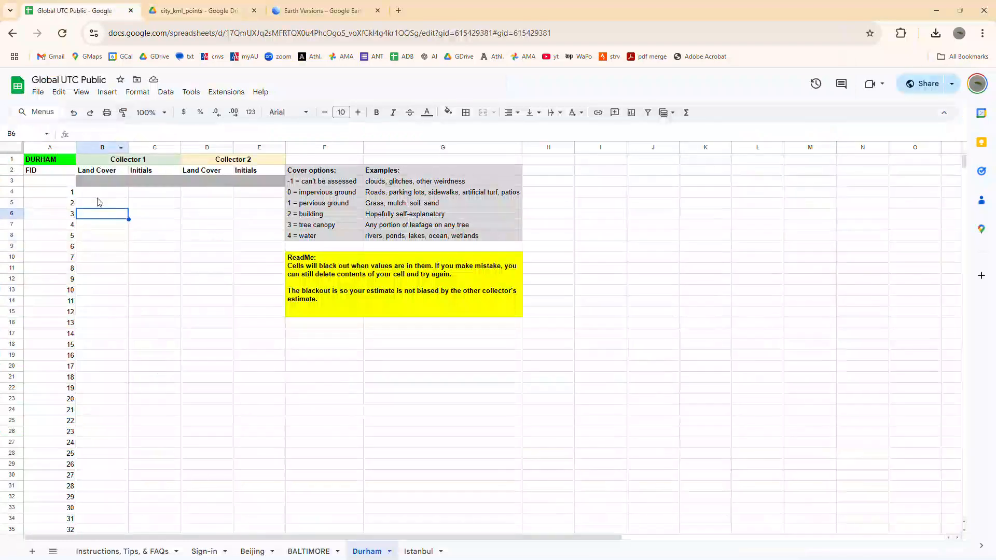
click(99, 193)
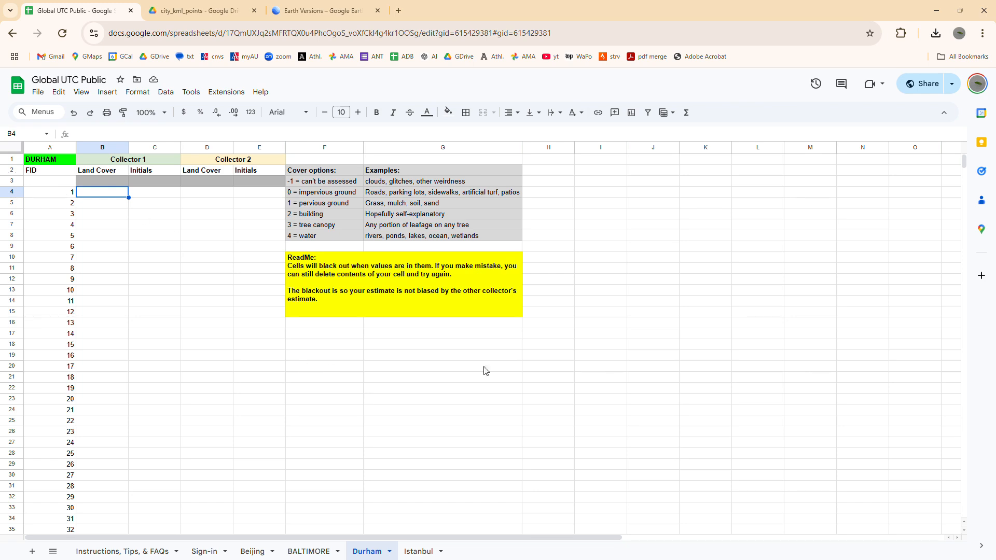
- Switch to Google Earth Pro, maximize its window and expand DurhamRandomPoints down to its individual points
key(alt+Tab)
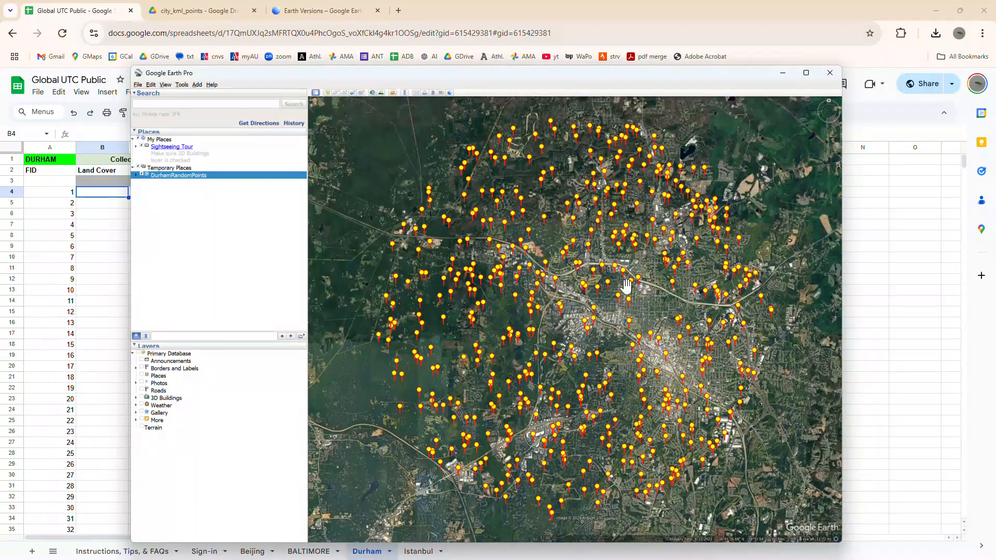
click(806, 73)
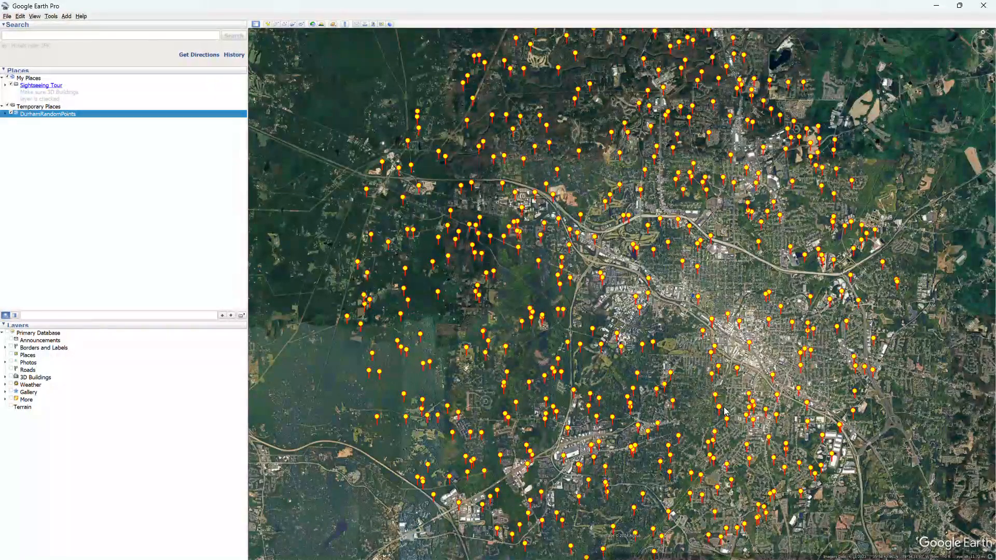
click(5, 114)
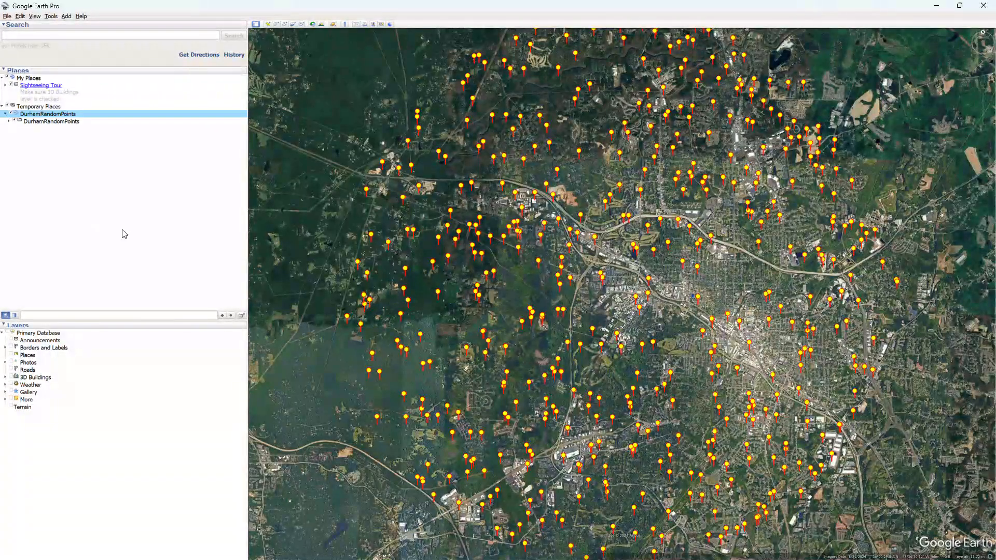
click(9, 121)
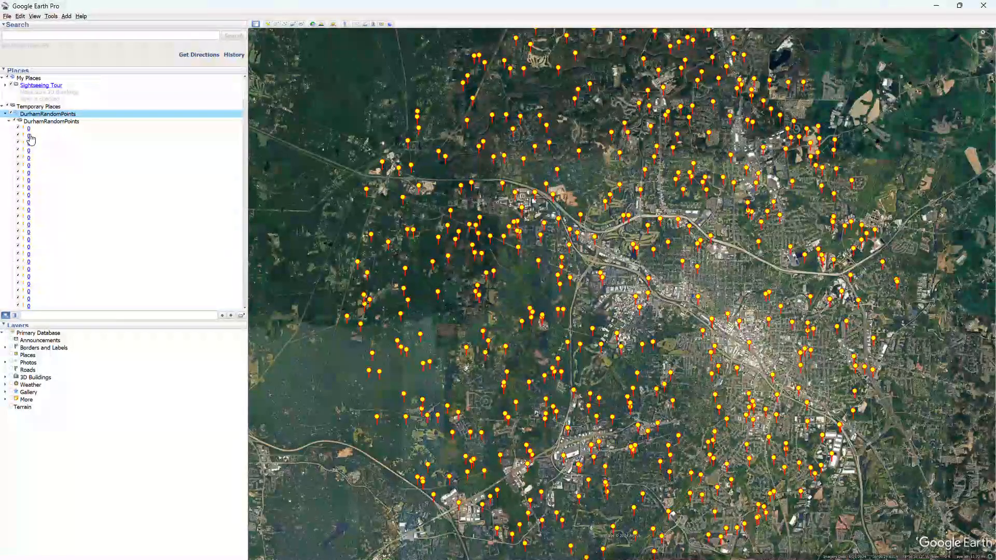
- Check the FID of a point farther down the DurhamRandomPoints list, return to the start of the list and close the point's balloon
scroll(123, 298, down, 3)
scroll(70, 247, down, 3)
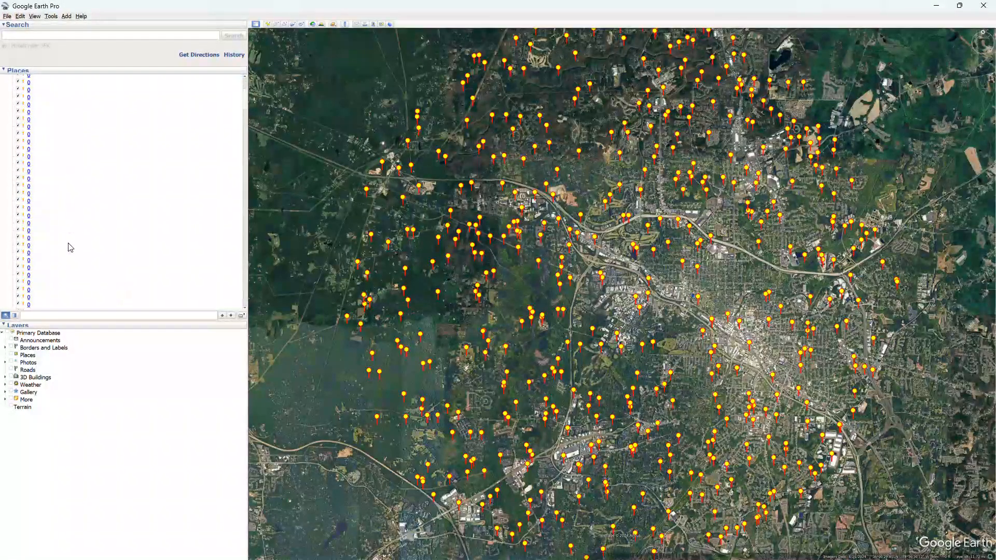
click(29, 253)
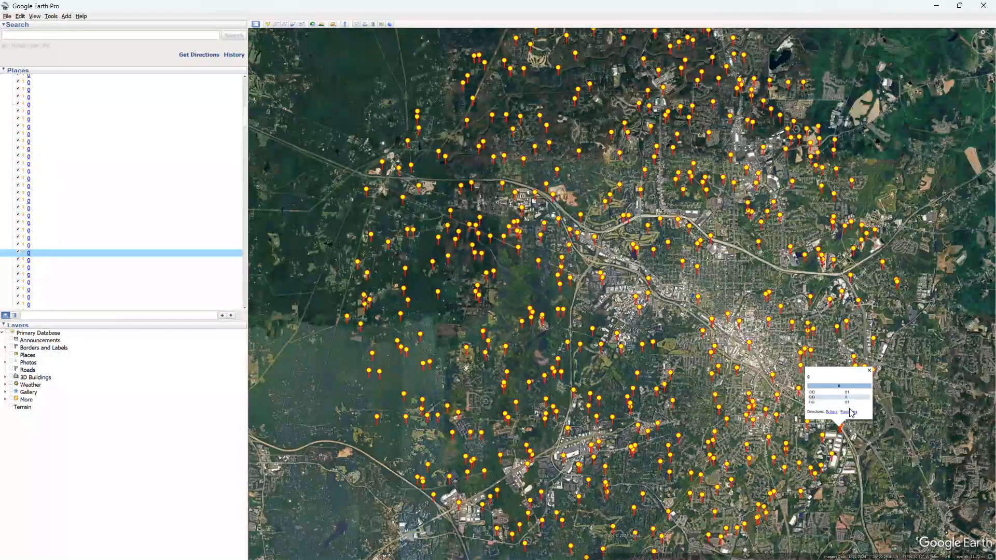
scroll(32, 220, down, 14)
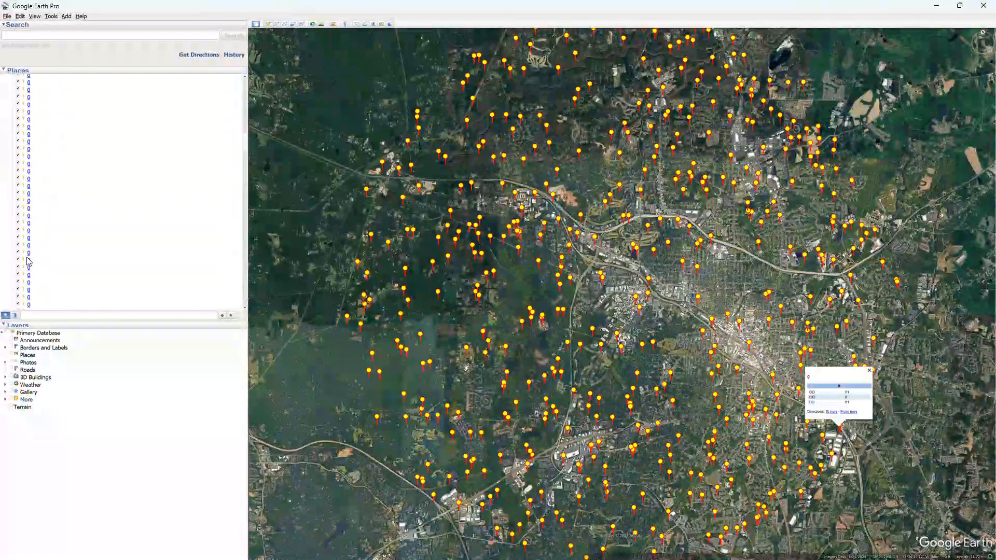
click(29, 260)
click(29, 254)
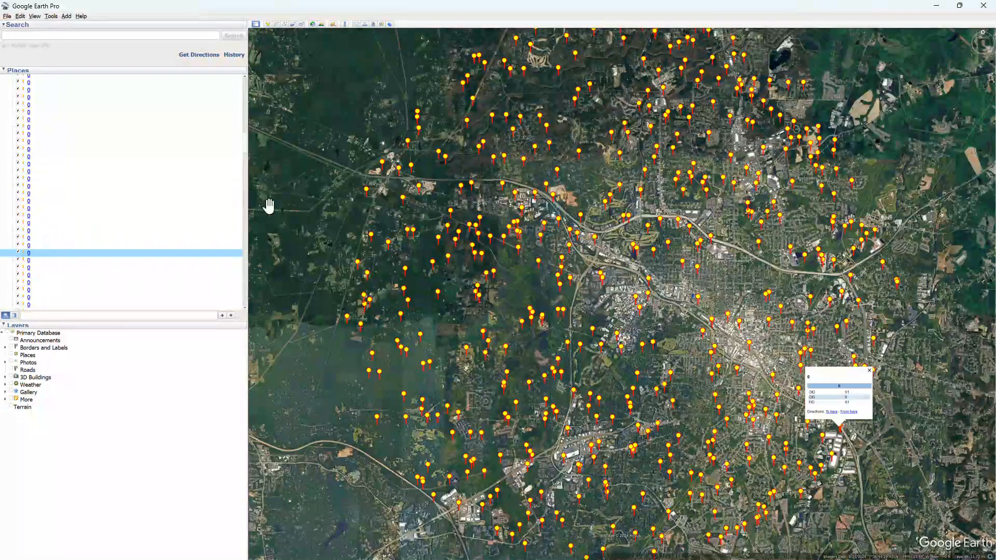
drag(246, 139, 252, 79)
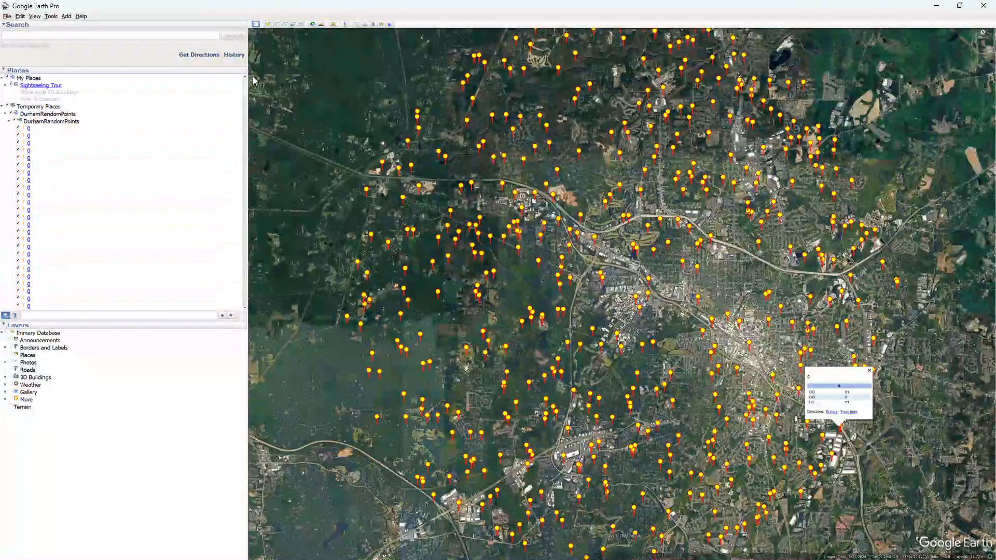
click(870, 371)
- Fly to the first point in the DurhamRandomPoints list and inspect the land cover under it up close
click(29, 129)
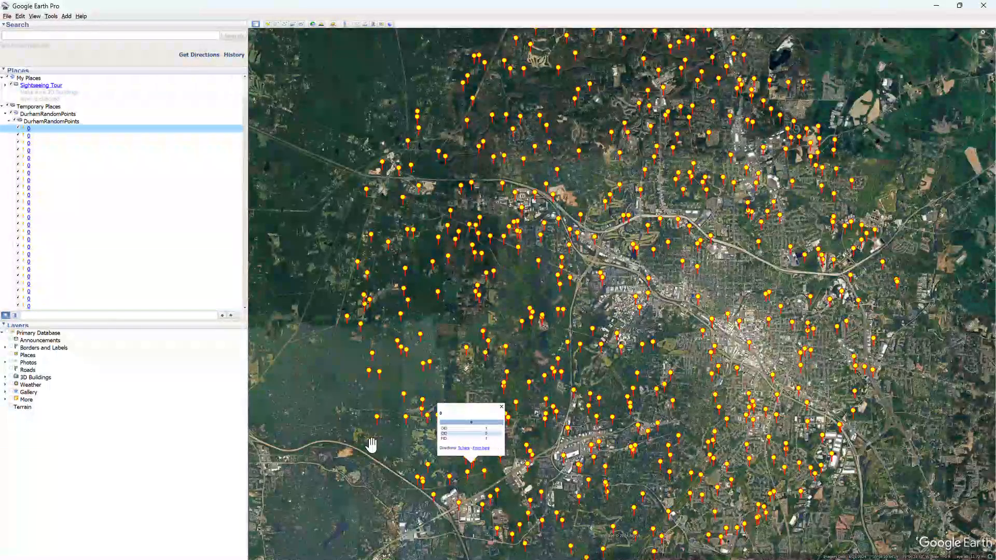
double_click(29, 130)
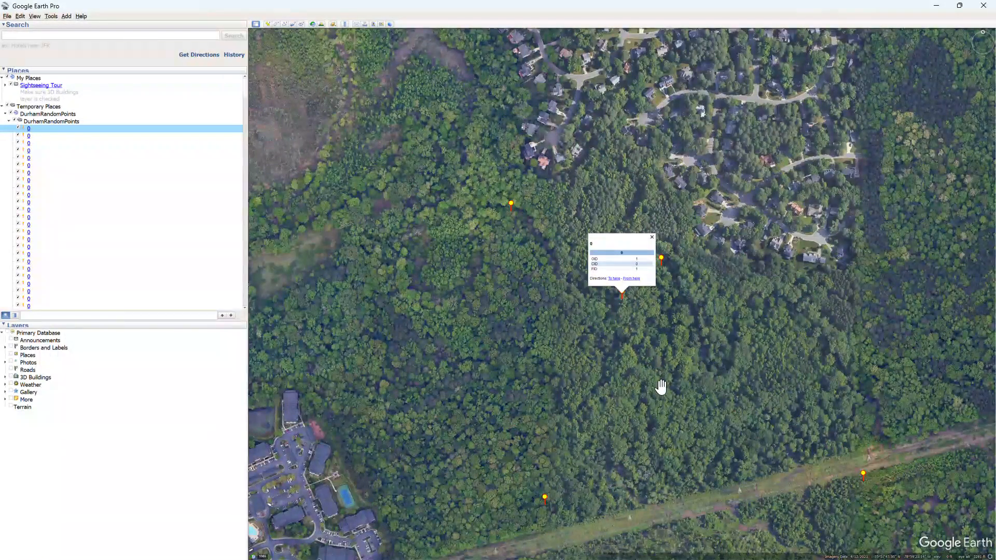
scroll(631, 311, up, 2)
scroll(606, 285, up, 2)
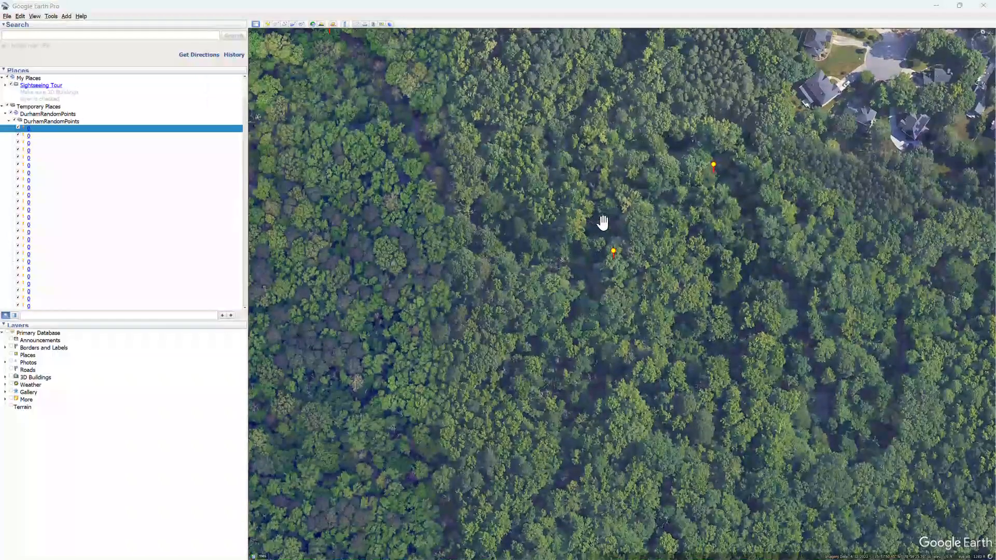
- Switch to the spreadsheet and review the cover options from -1 to 4 with their examples on the Durham sheet
key(alt+Tab)
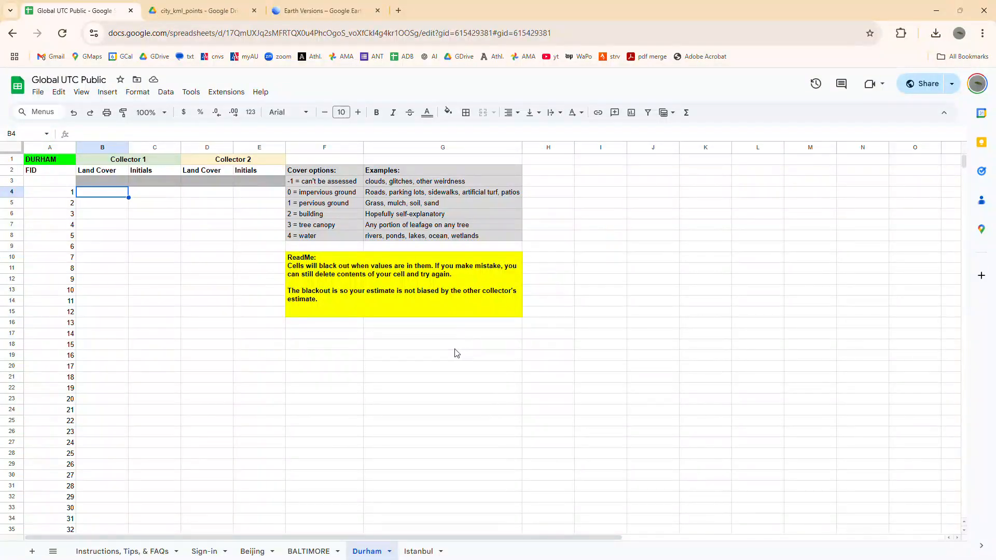
click(323, 184)
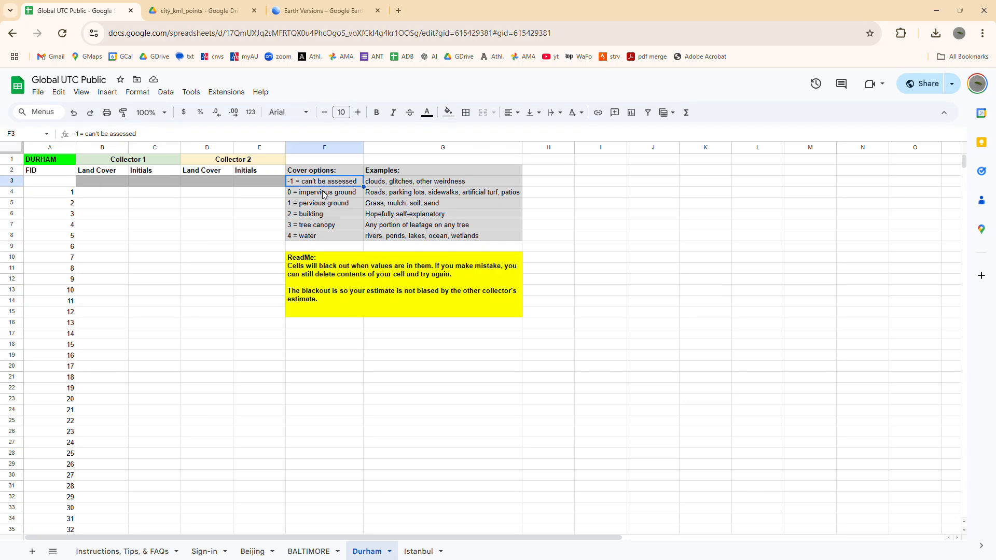
click(323, 194)
click(318, 203)
click(310, 215)
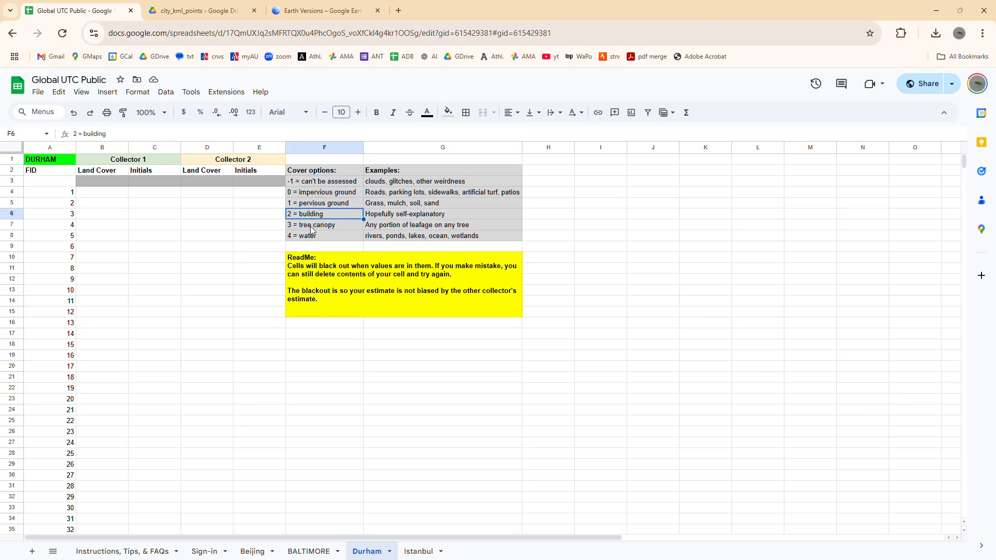
click(312, 240)
click(328, 183)
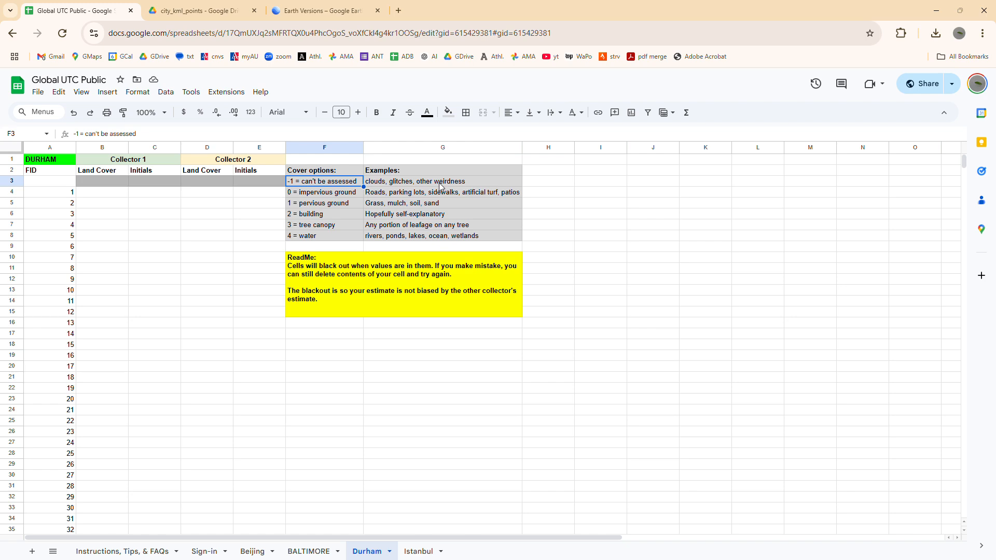
click(305, 194)
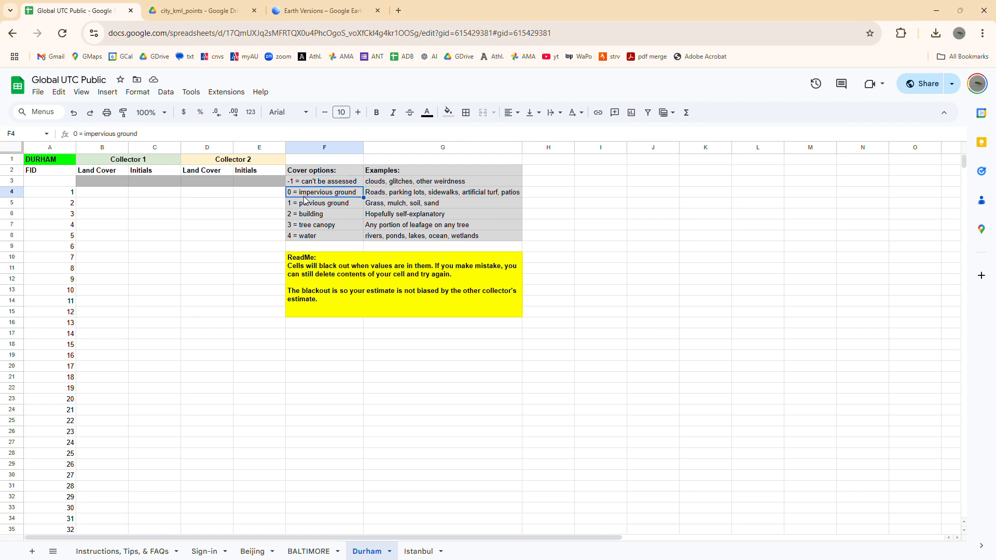
key(Down)
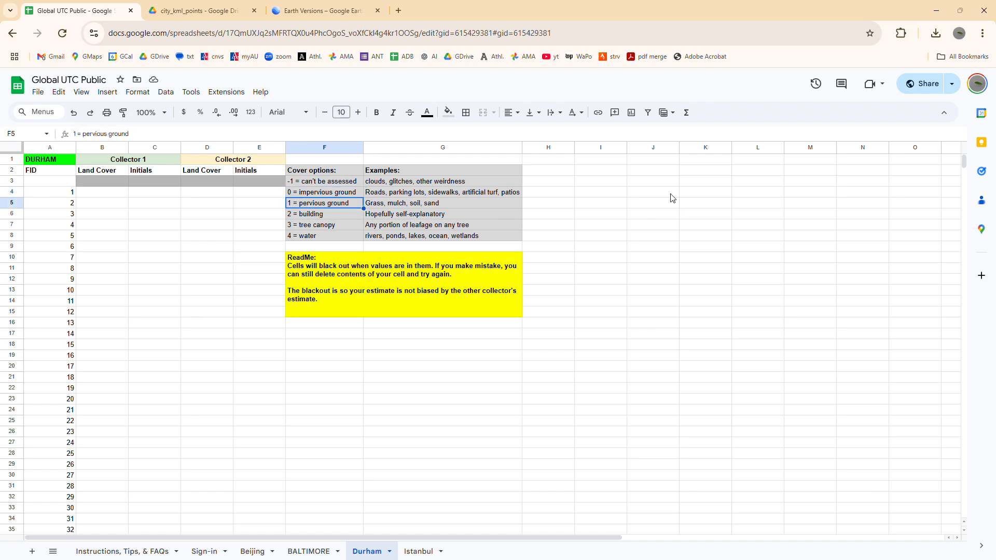
key(Down)
key(Down)
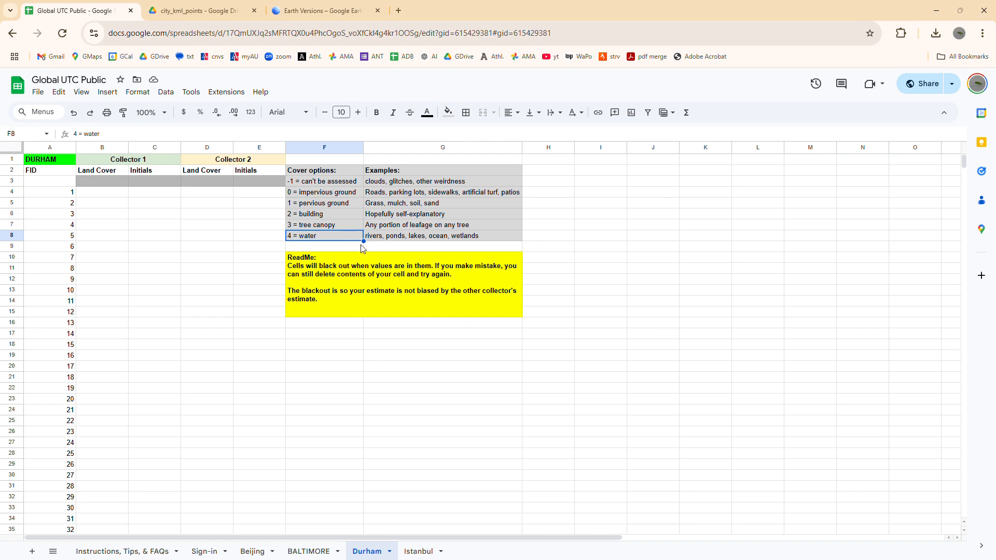
click(342, 229)
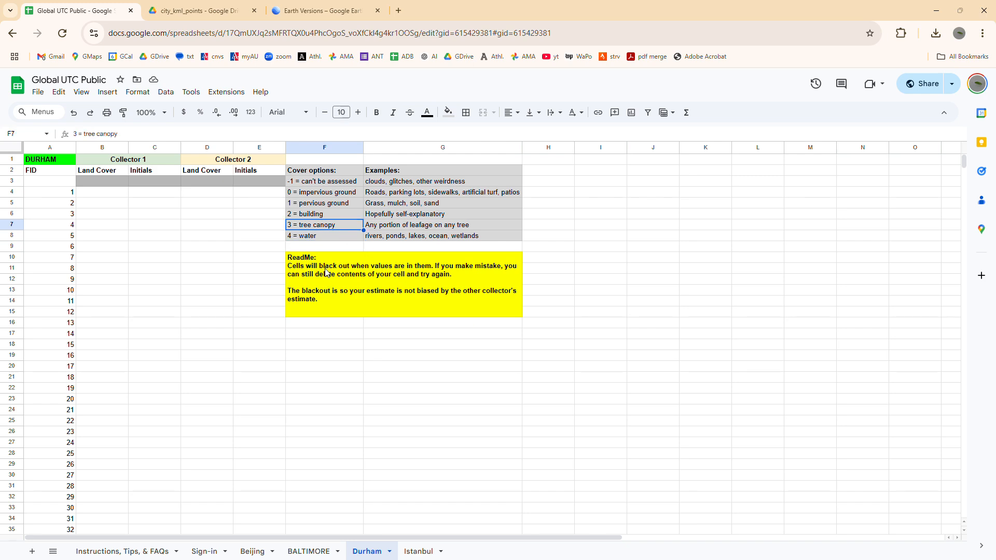
- Record land cover 3 and the collector's initials for FID 1 under Collector 1, and select the land cover cell for FID 2
key(alt+Tab)
key(alt+Tab)
click(103, 192)
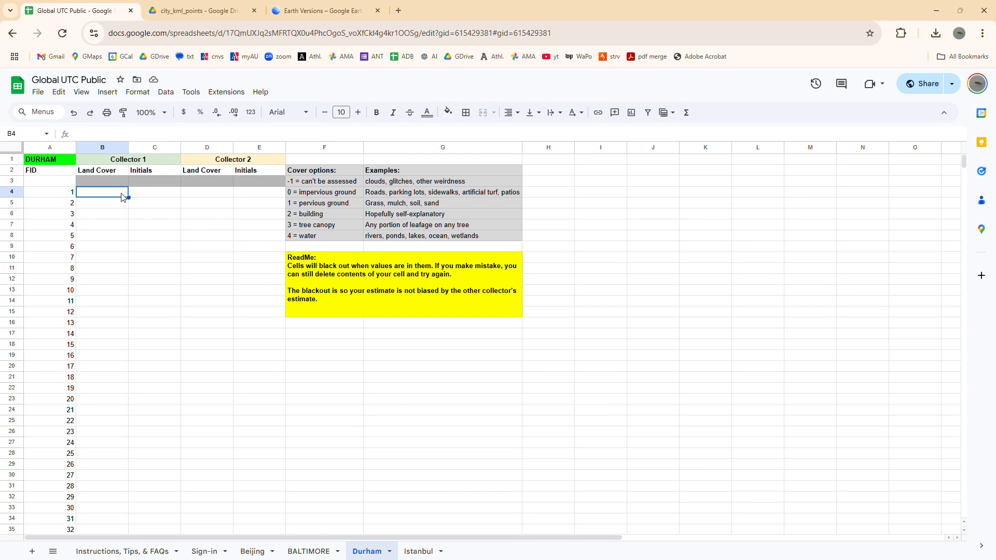
text(3)
key(Return)
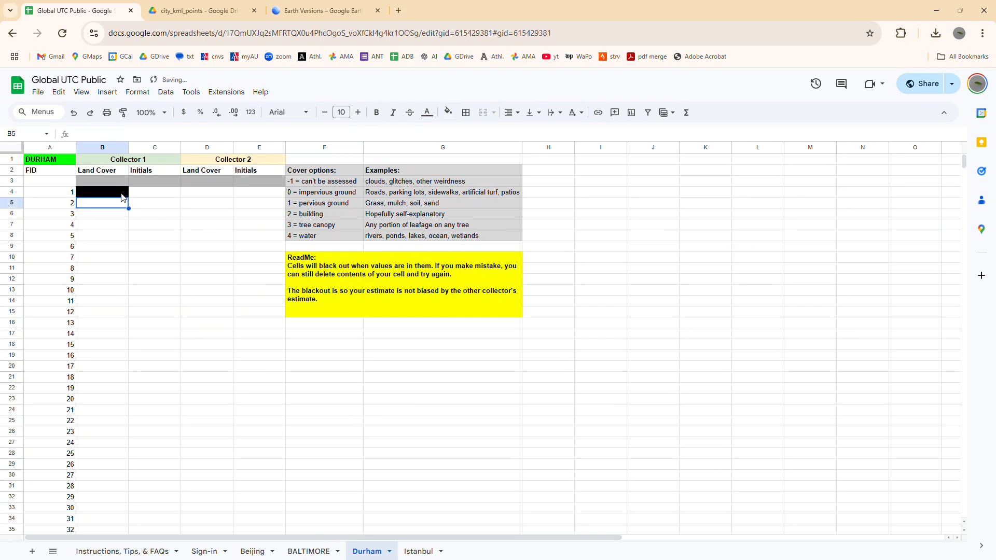
click(154, 193)
text(MGA)
key(Return)
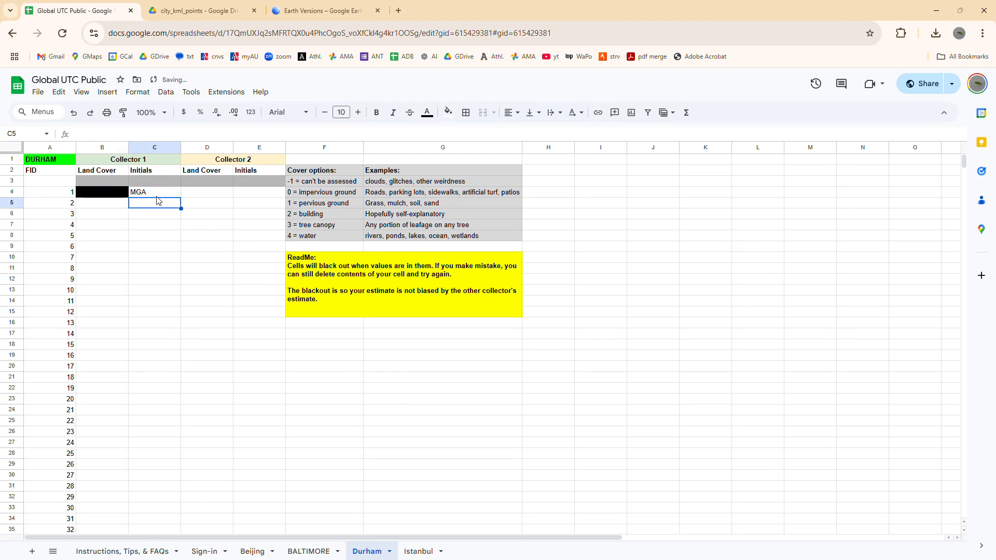
click(131, 256)
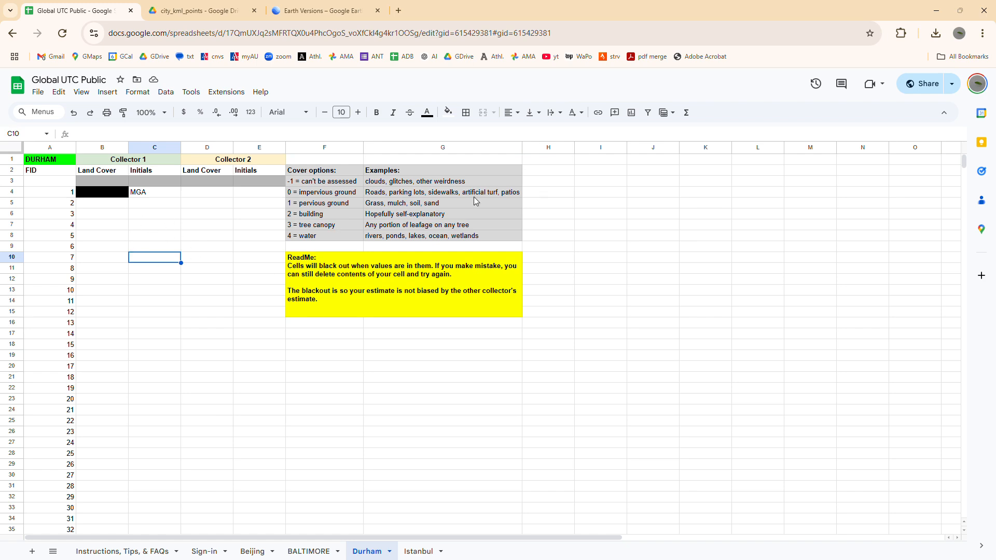
click(102, 206)
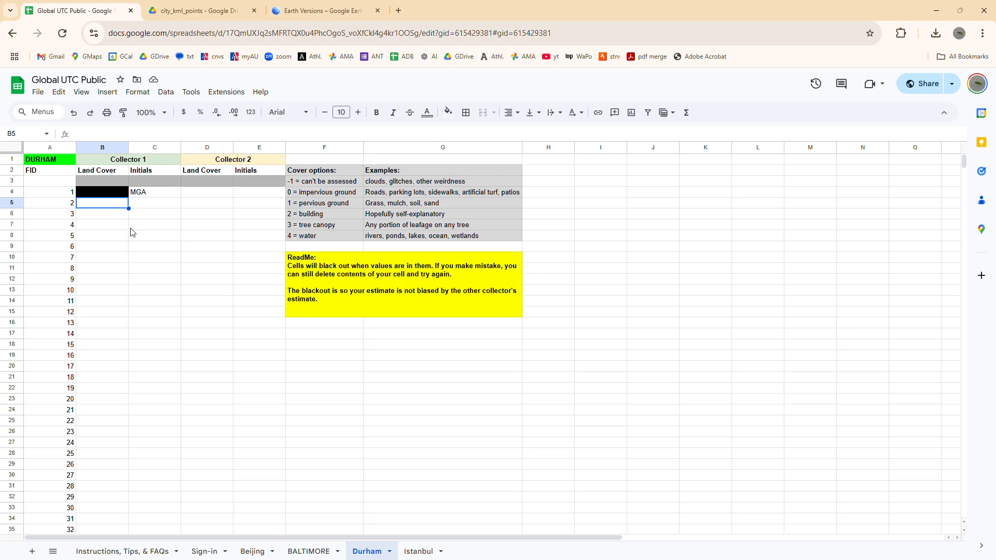
- Switch to Google Earth Pro, fly to the second point in the DurhamRandomPoints list and inspect the land cover under it up close
key(alt+Tab)
double_click(38, 136)
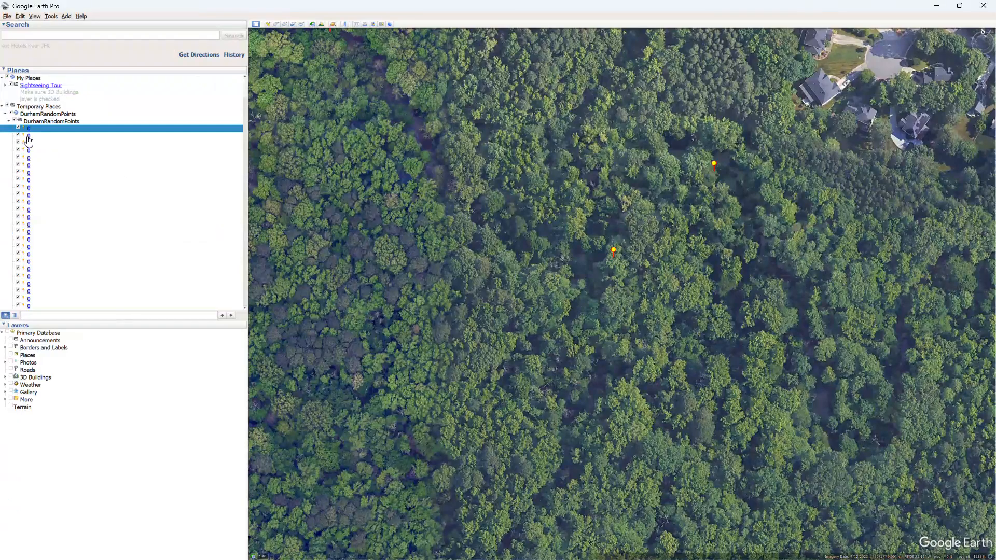
scroll(641, 315, up, 4)
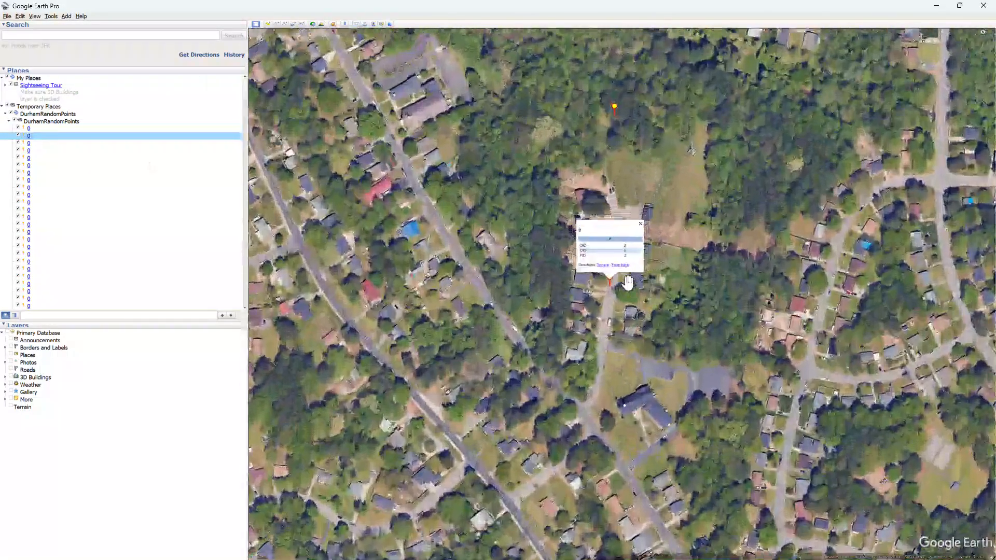
scroll(558, 270, up, 3)
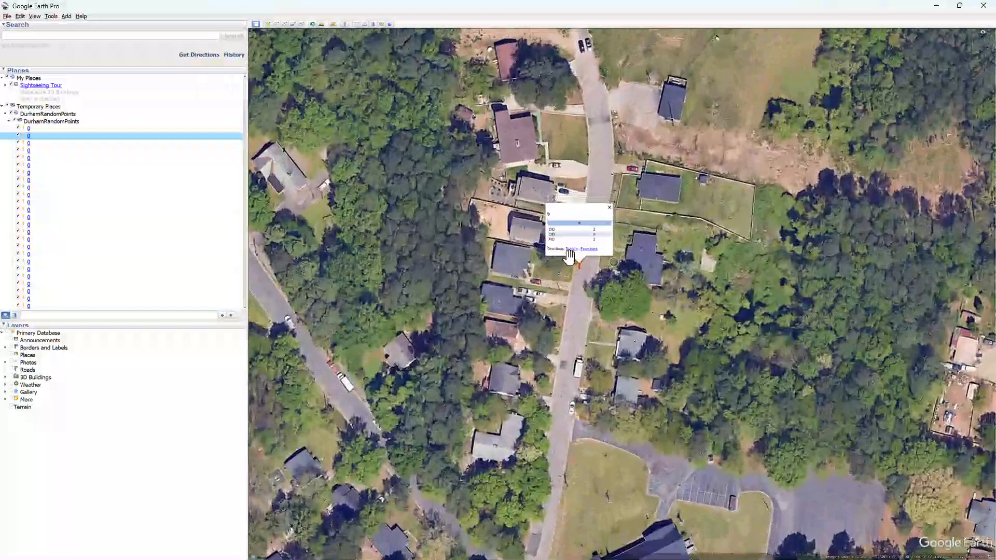
scroll(527, 322, up, 1)
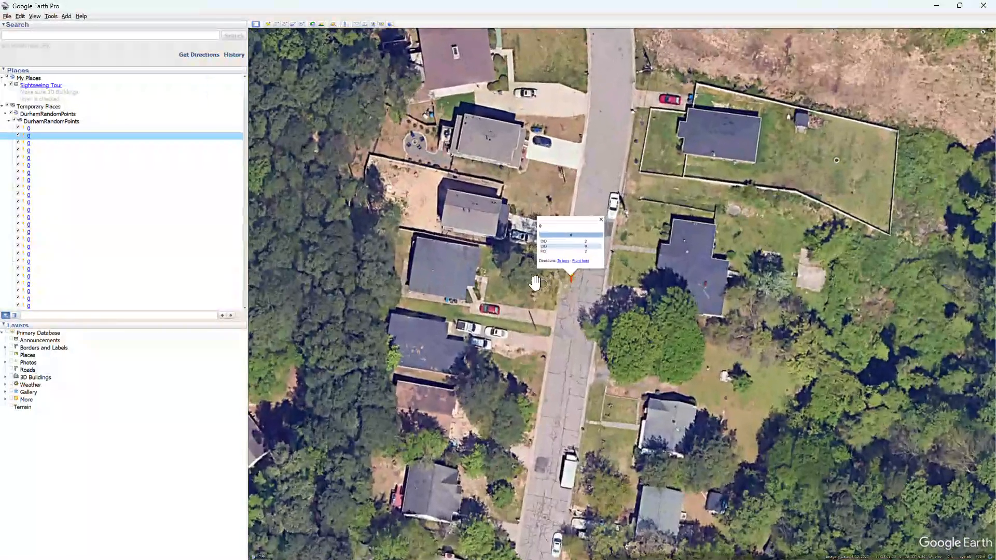
click(507, 311)
drag(506, 311, 502, 343)
scroll(586, 318, up, 2)
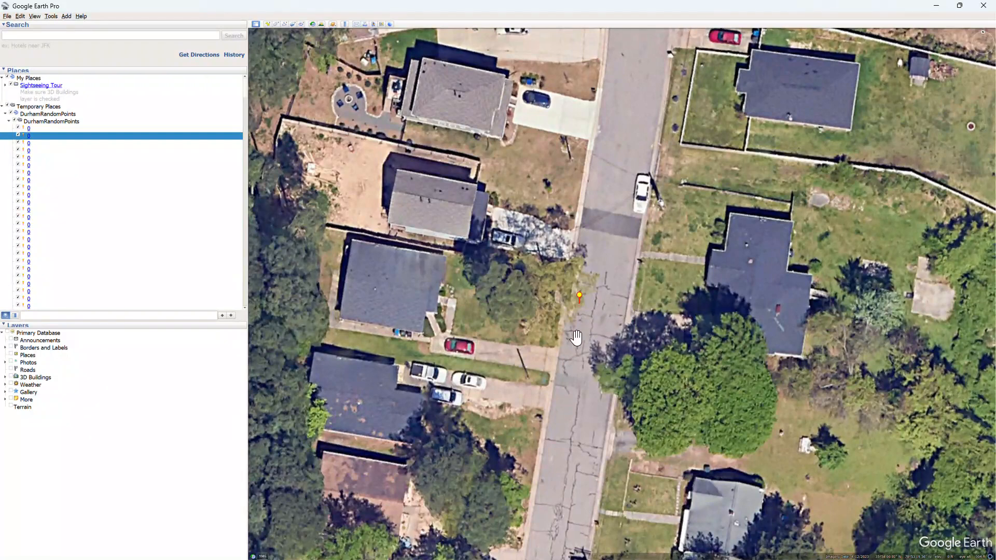
scroll(578, 341, up, 1)
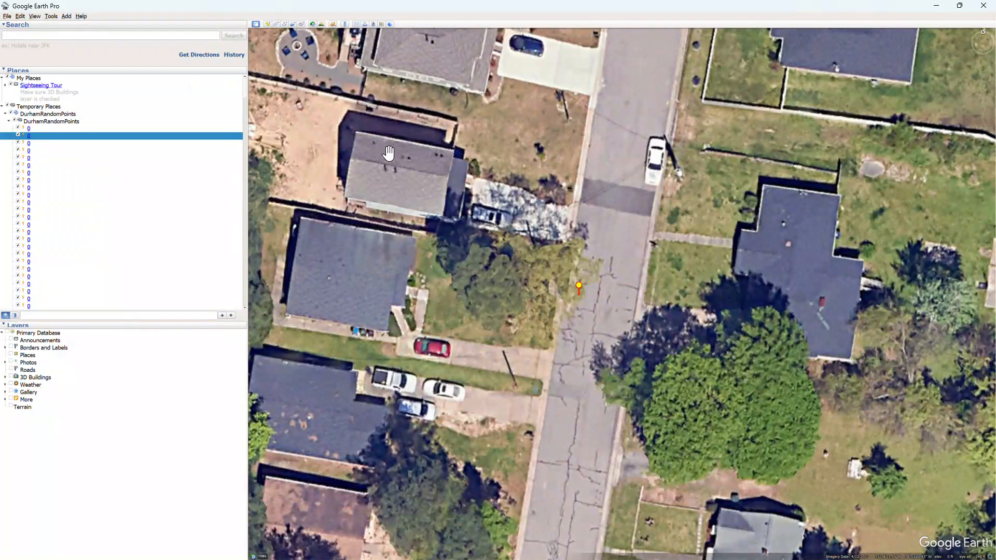
- Show historical imagery and go back through earlier acquisition dates to examine the cover under the second Durham point
click(312, 24)
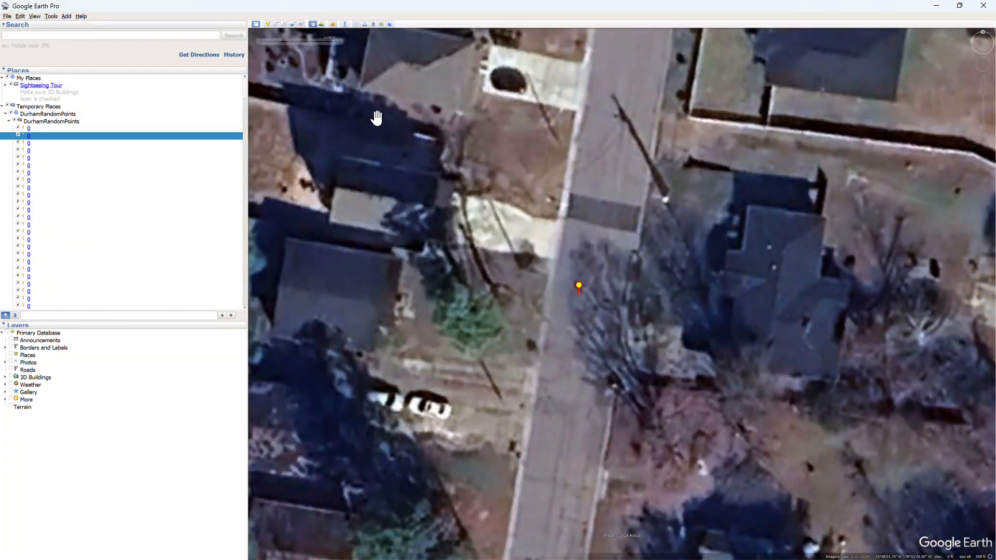
mouse_move(330, 45)
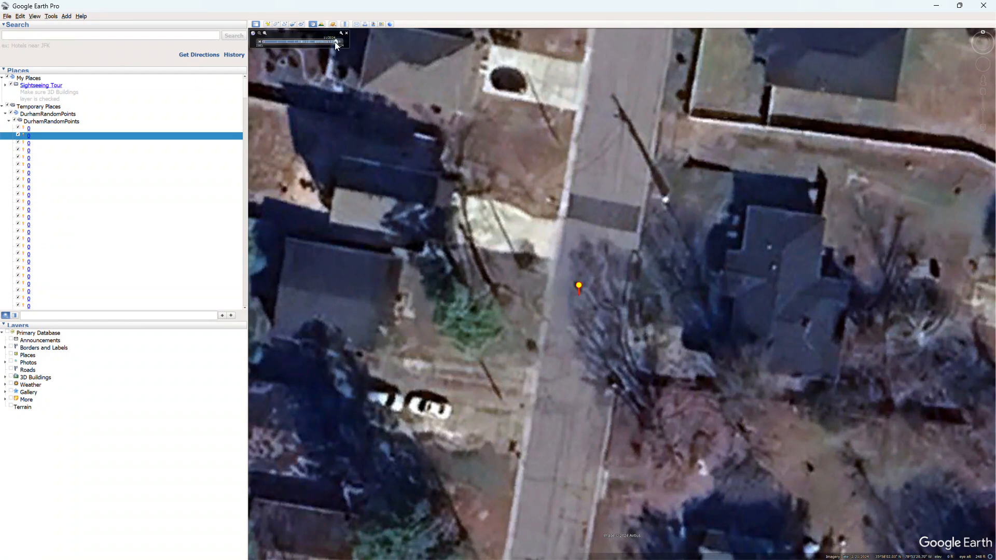
click(261, 41)
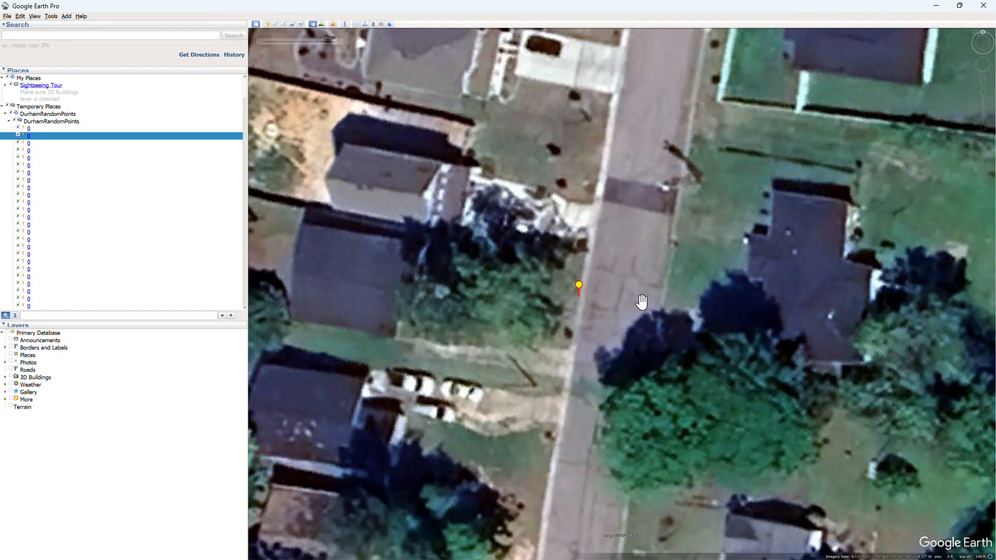
click(259, 42)
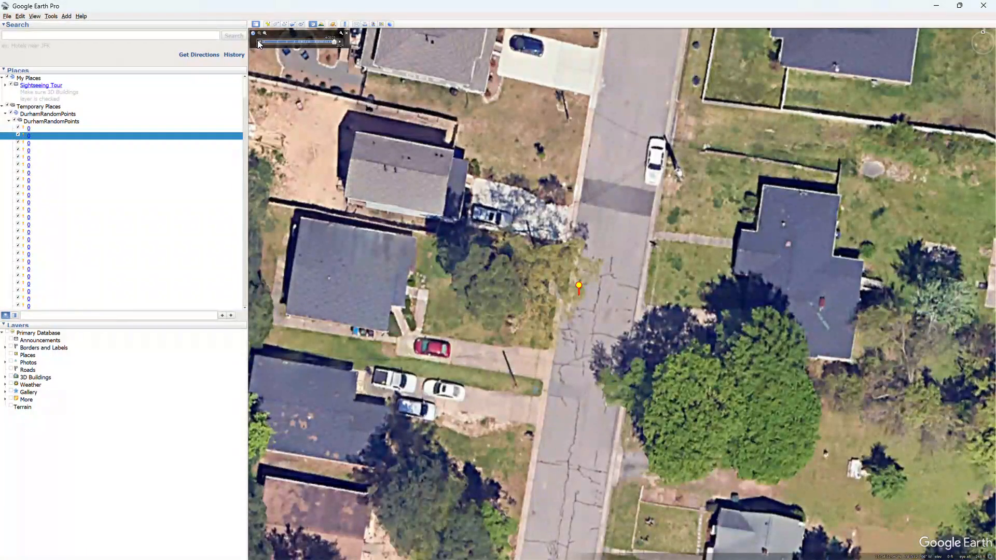
drag(334, 41, 328, 42)
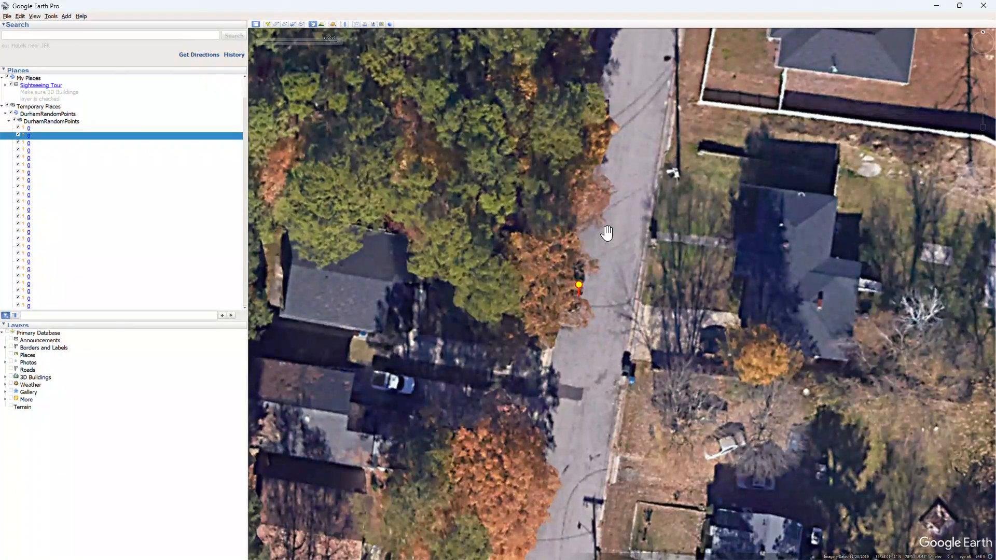
- Switch to the spreadsheet and record land cover 3 for FID 2 under Collector 1 on the Durham sheet
key(alt+Tab)
text(3)
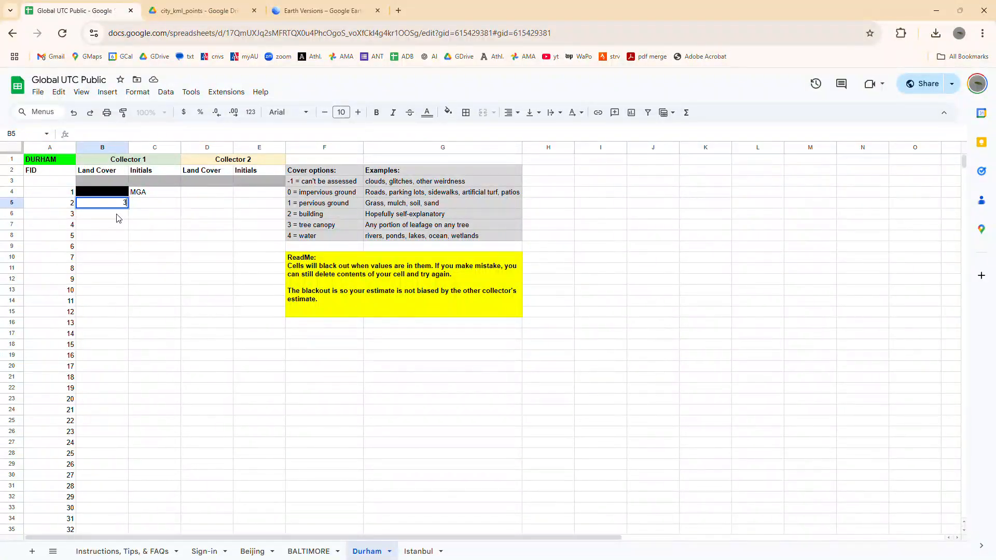
key(Tab)
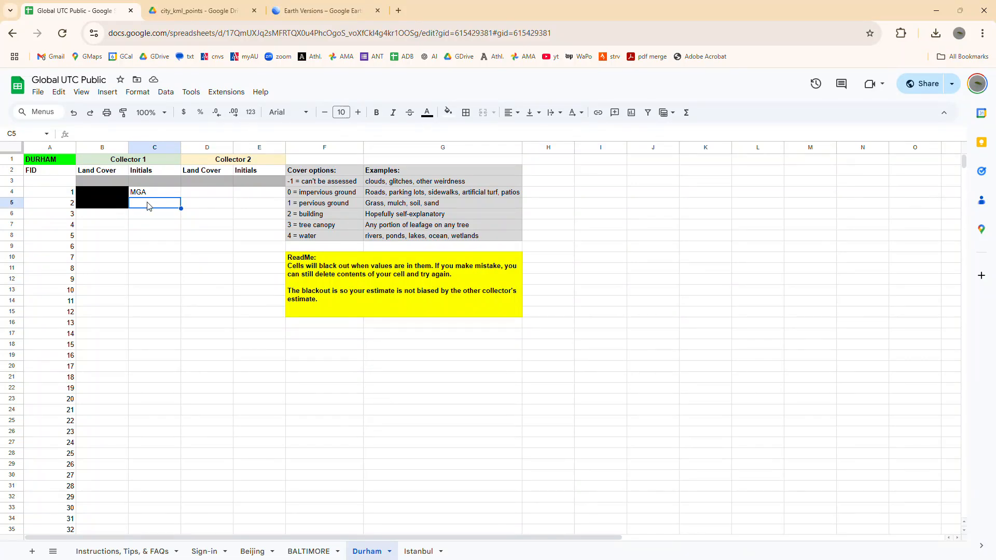
- Fill the collector's initials down from FID 1 to FID 14 under Collector 1, and undo the fill
click(153, 218)
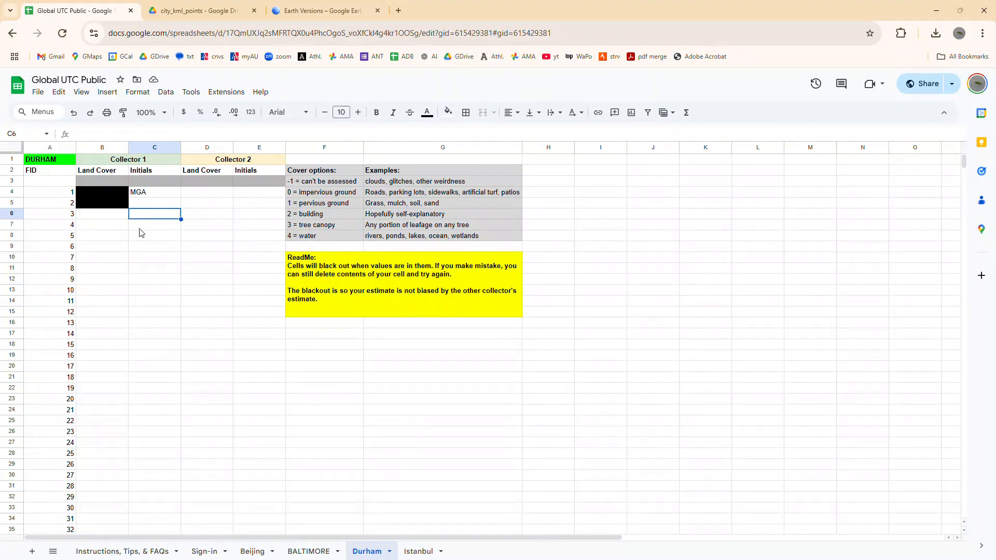
click(146, 205)
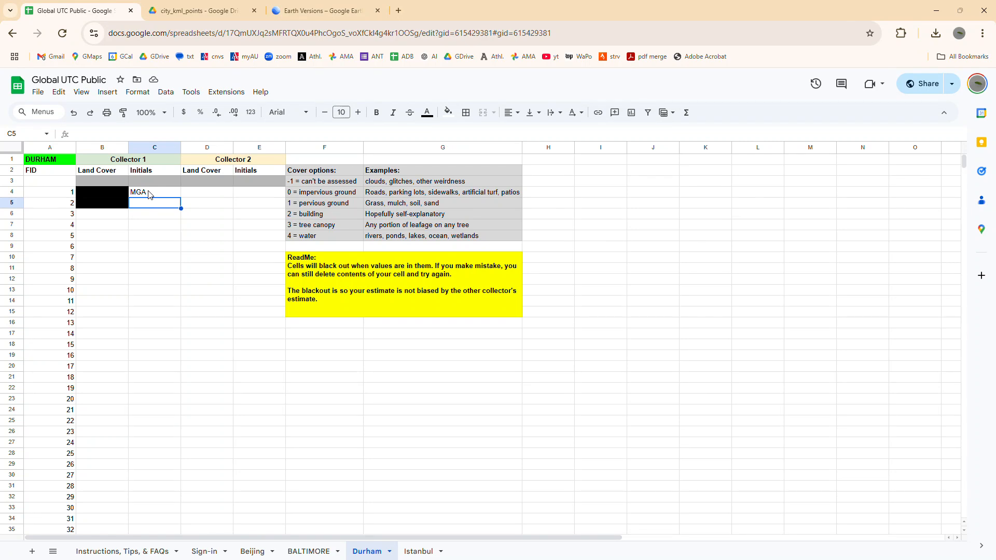
click(148, 195)
click(86, 348)
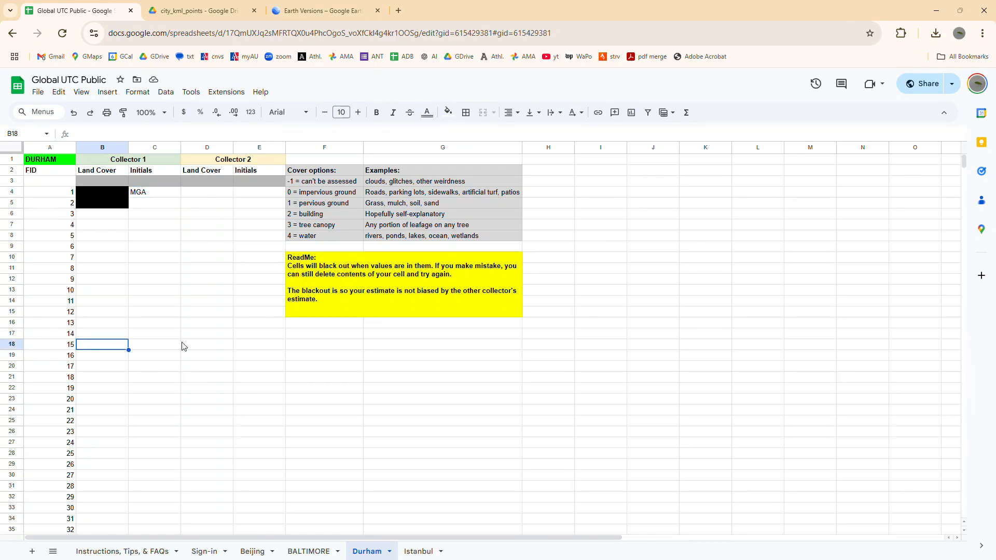
click(156, 196)
drag(180, 196, 152, 336)
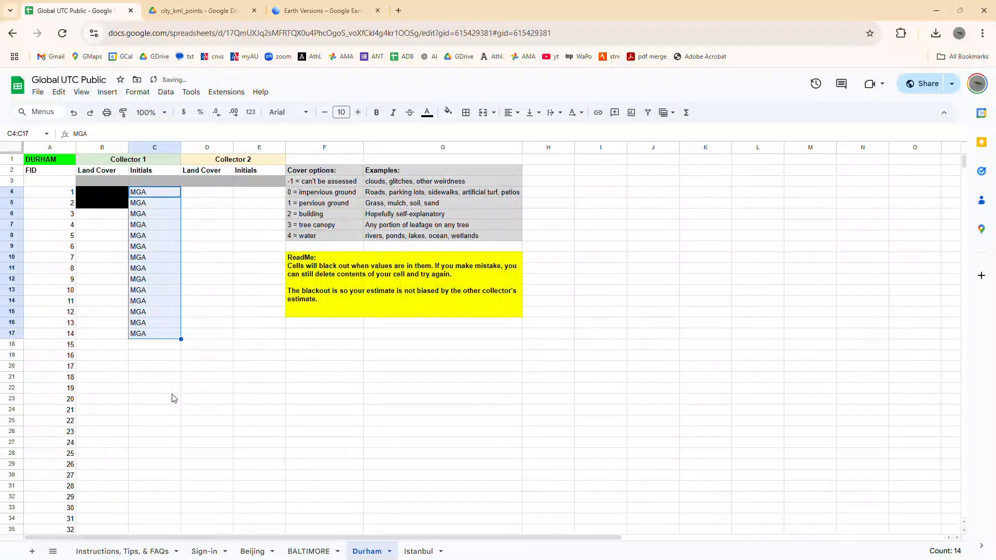
key(ctrl+z)
click(155, 291)
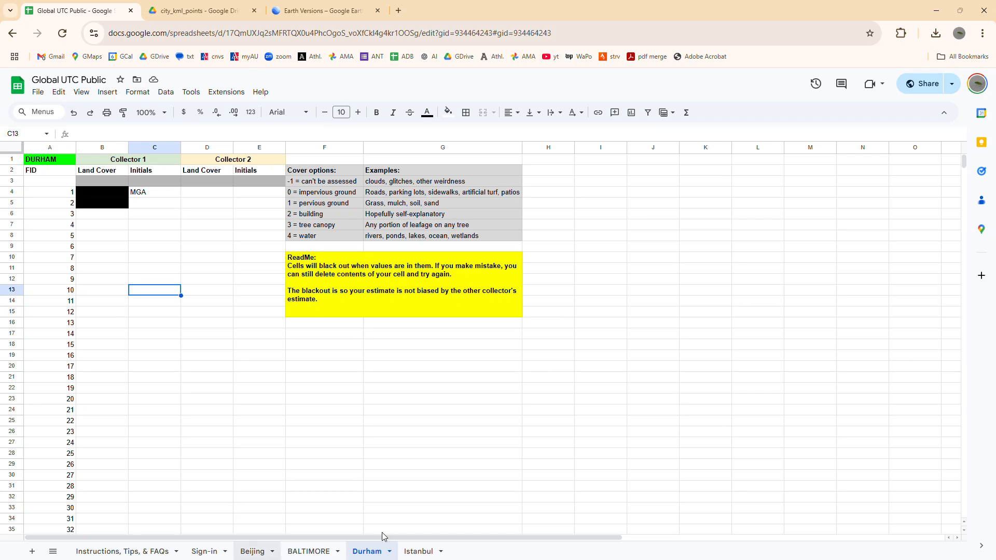
- Open the Beijing sheet, and download BeijingRandomPoints.kmz from the city_kml_points folder in Google Drive
click(252, 551)
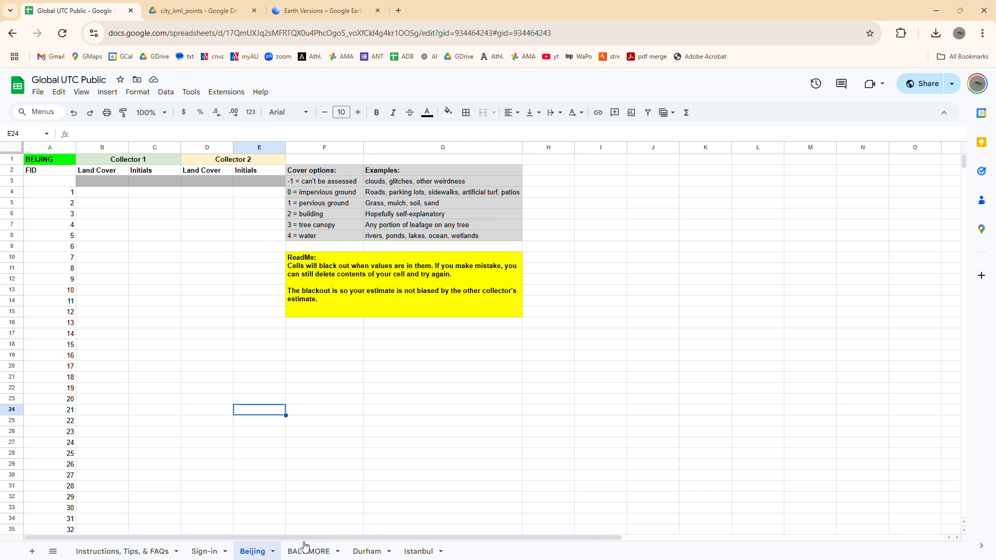
key(alt+Tab)
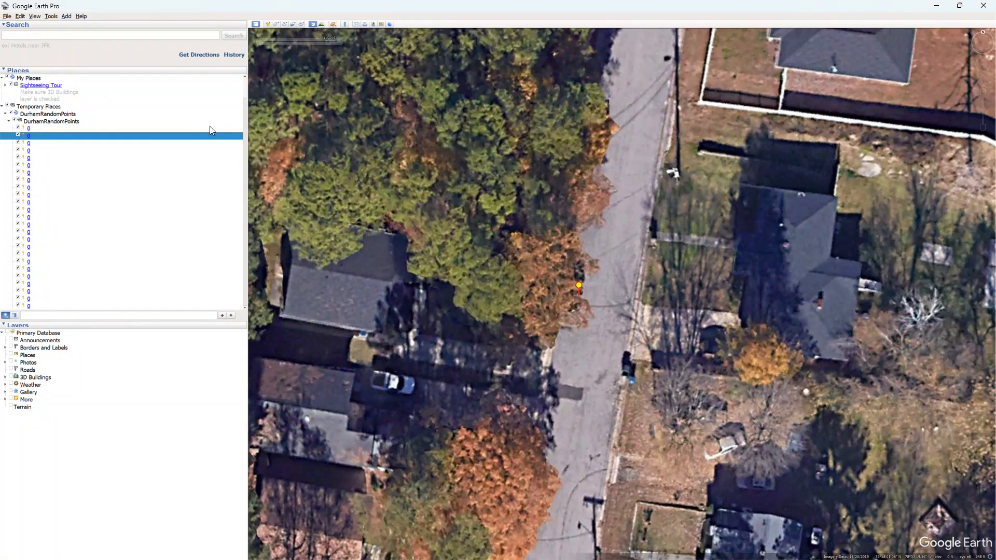
key(alt+Tab)
click(184, 19)
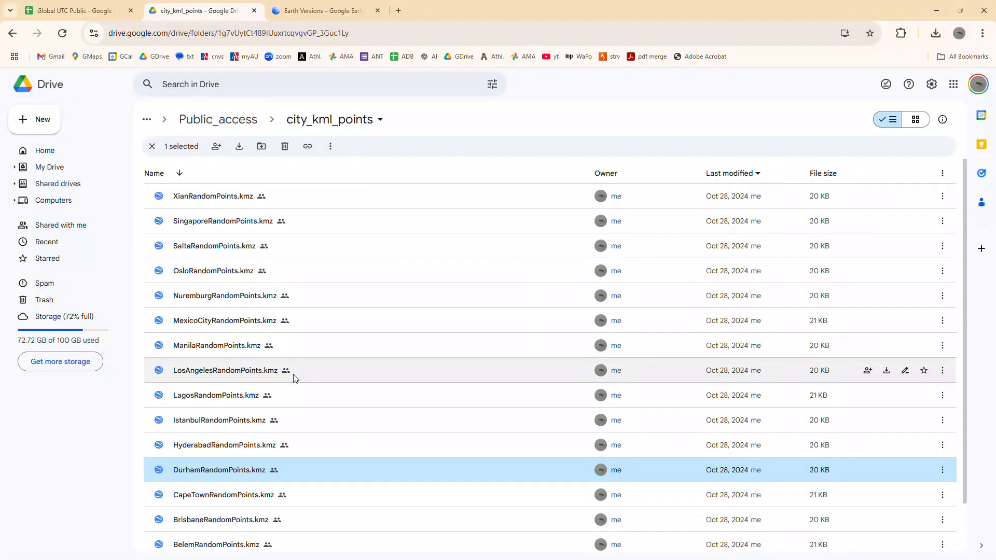
scroll(240, 467, down, 1)
scroll(240, 467, down, 1)
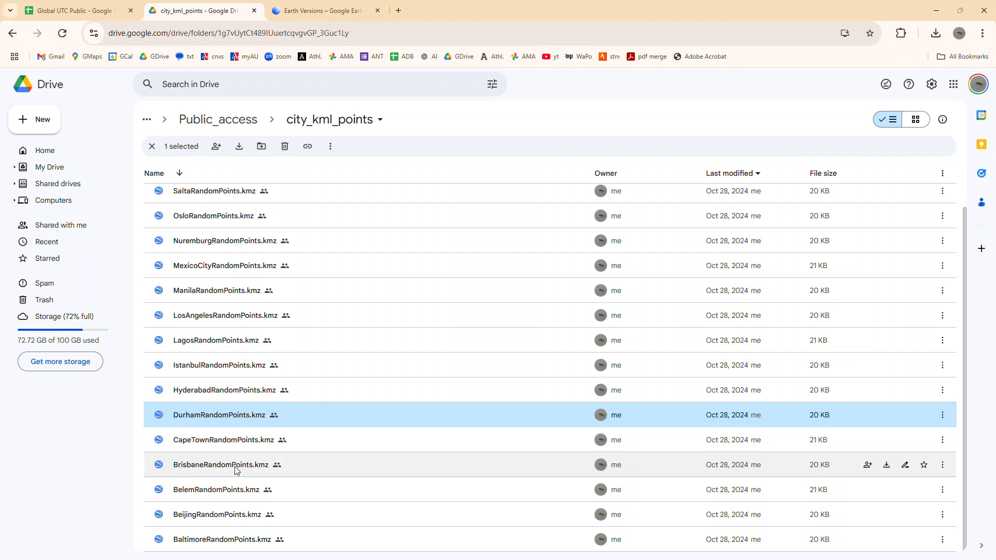
click(244, 516)
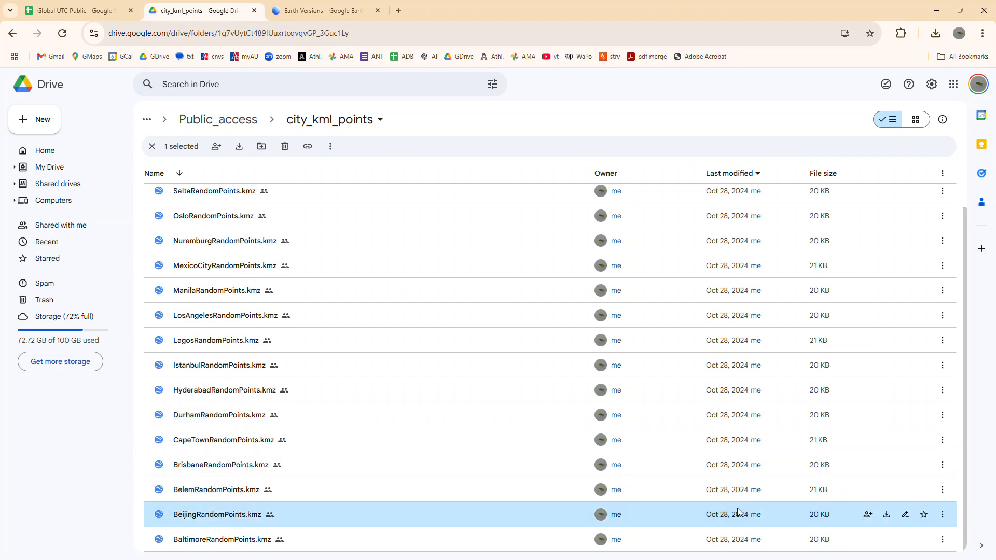
click(886, 515)
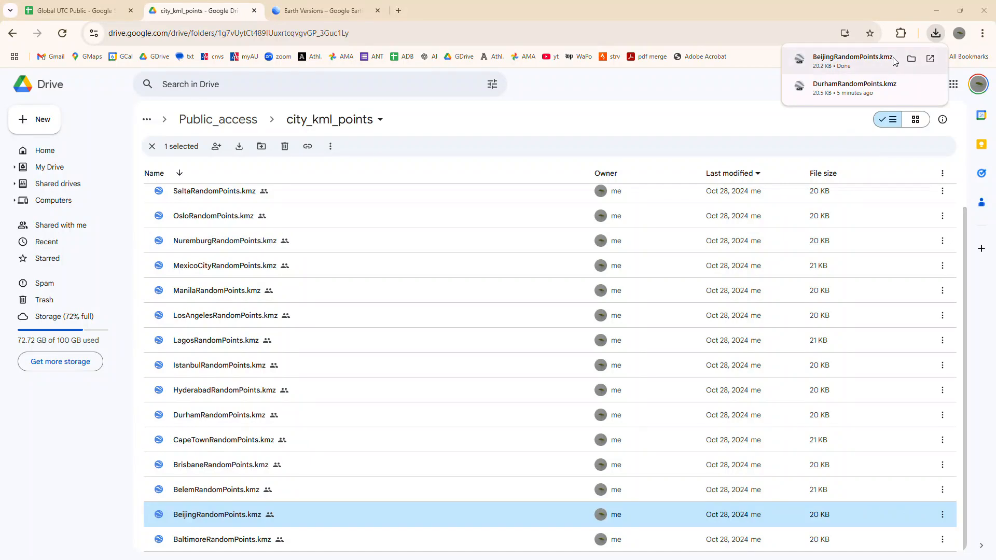
- Show the downloaded BeijingRandomPoints file in its folder, load it into Google Earth Pro and put the folder window away
click(911, 60)
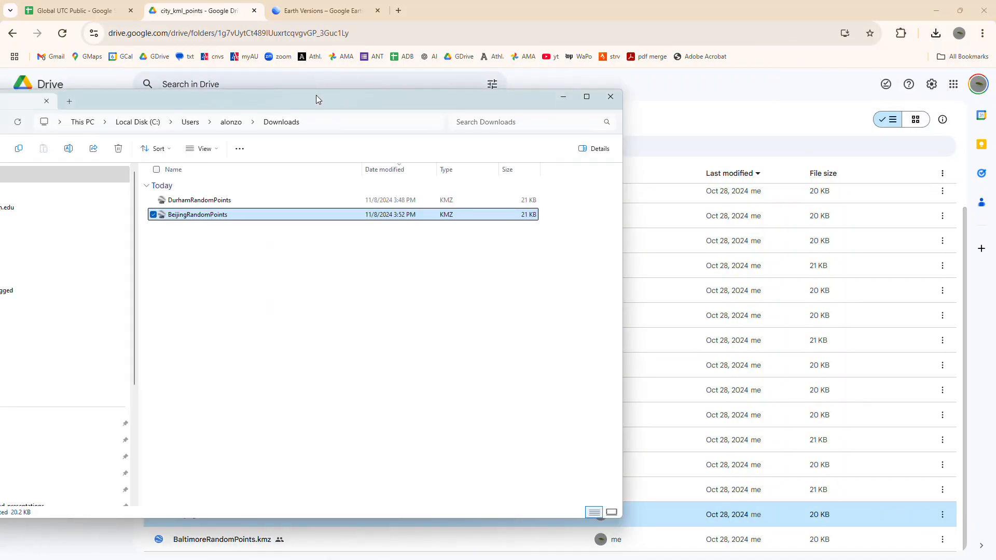
drag(316, 96, 756, 122)
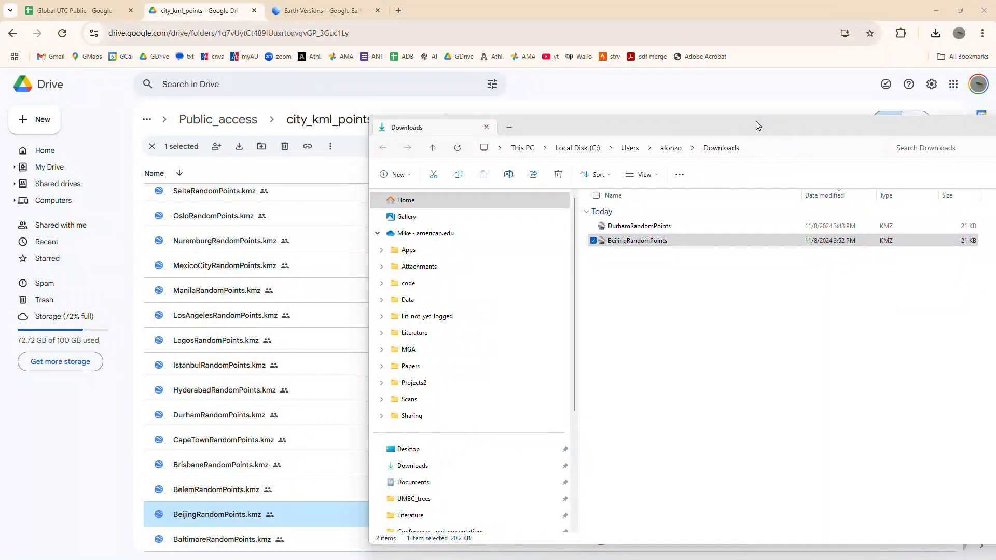
key(alt+Tab)
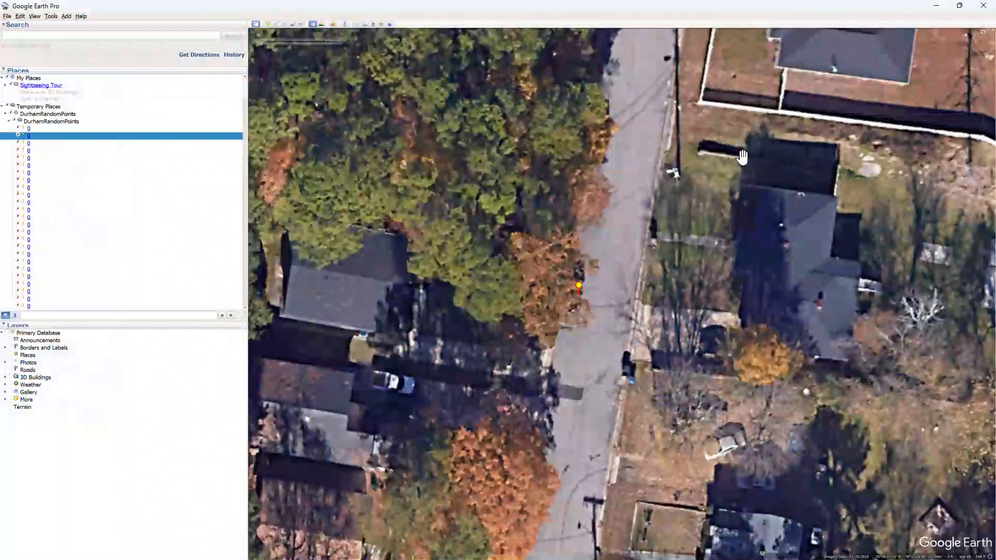
key(alt+Tab)
drag(637, 240, 380, 82)
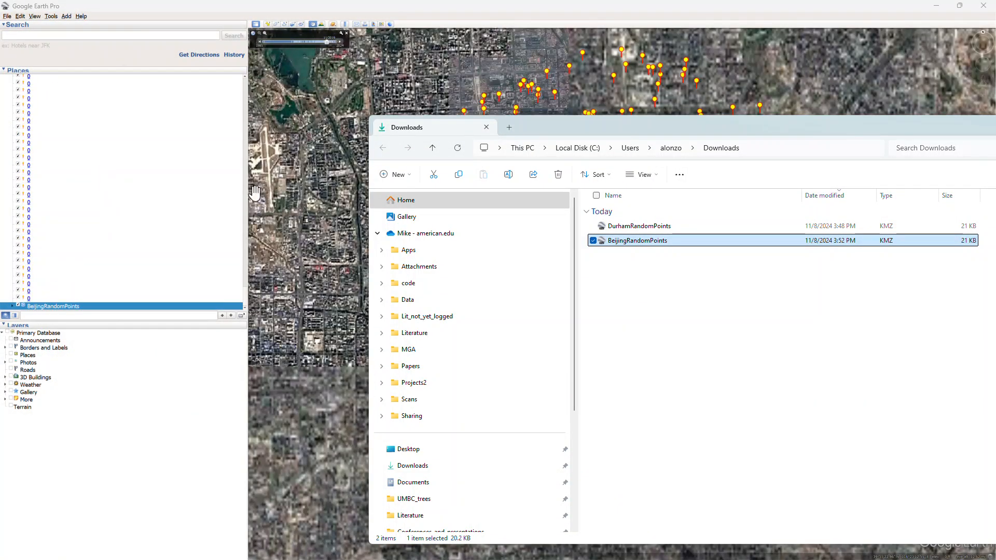
drag(876, 124, 770, 133)
click(883, 131)
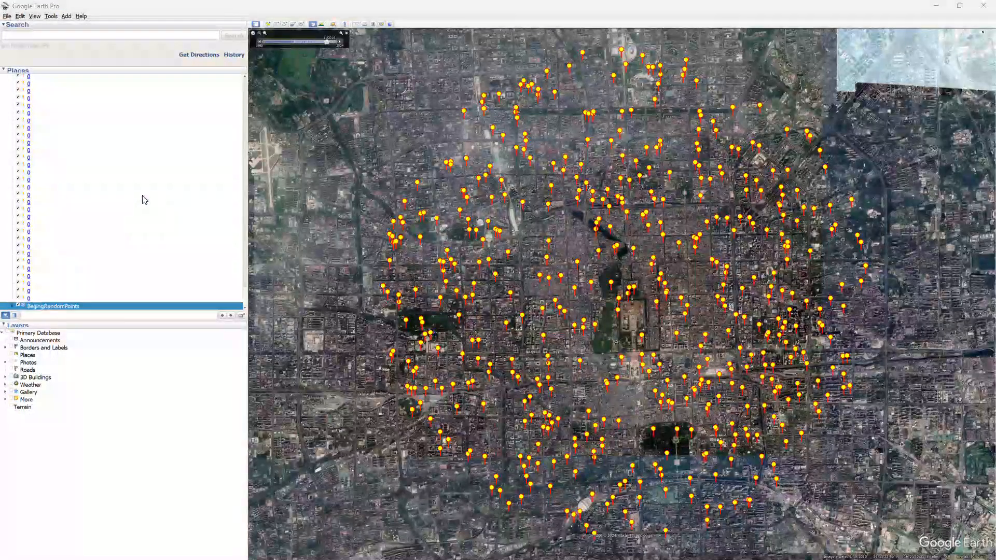
- Switch to the spreadsheet's Beijing sheet and select the Collector 1 land cover cell for FID 1
key(alt+Tab)
click(95, 8)
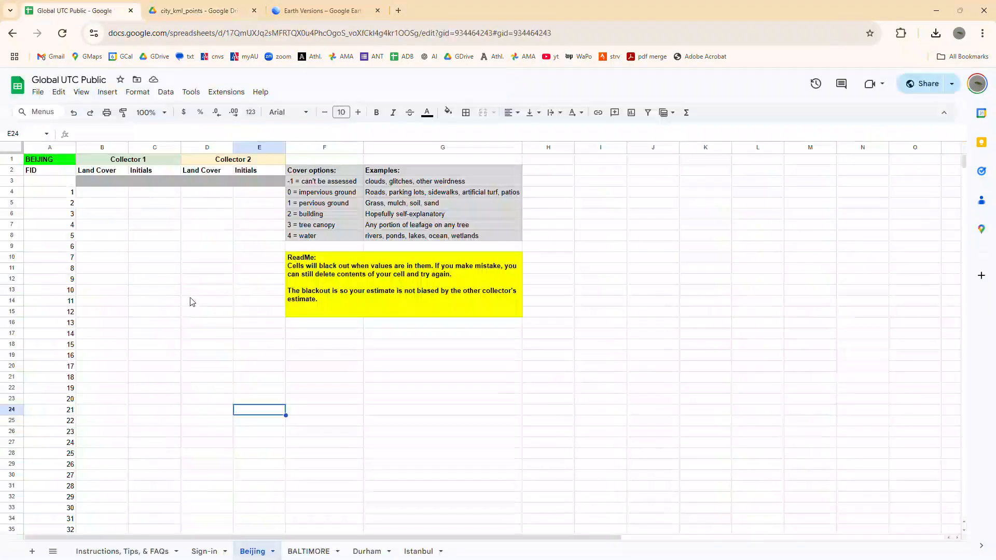
click(102, 268)
click(102, 193)
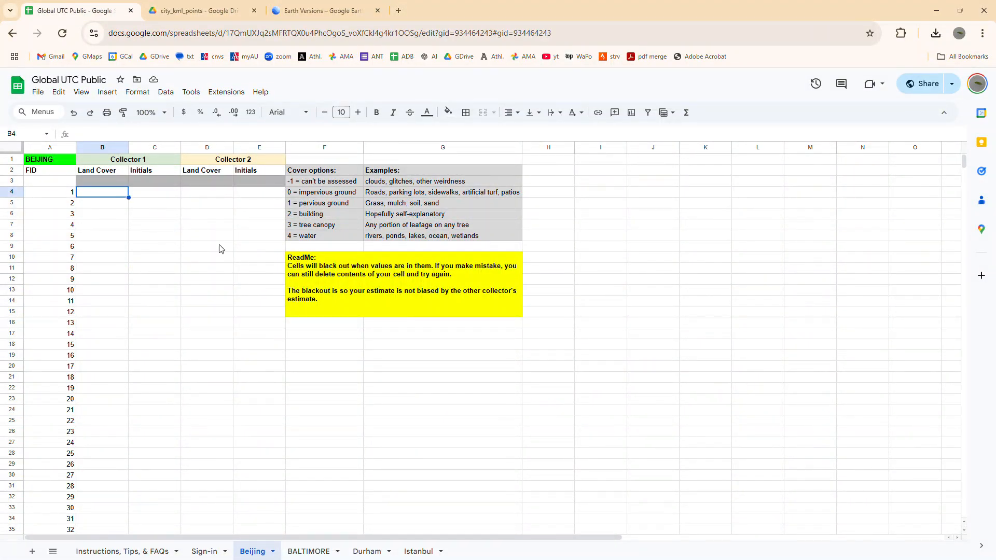
- Switch to Google Earth Pro and go to the DurhamRandomPoints folder under Temporary Places
key(alt+Tab)
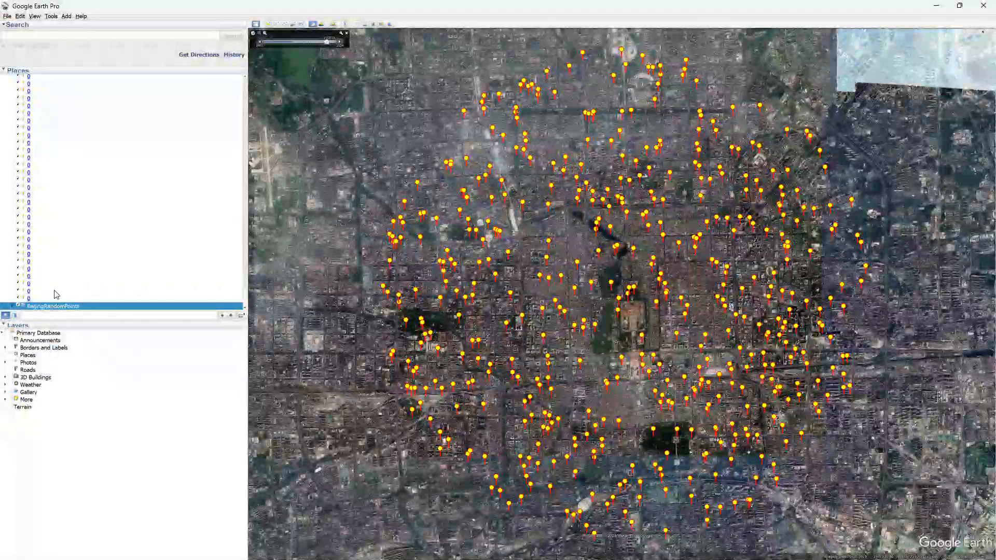
click(16, 306)
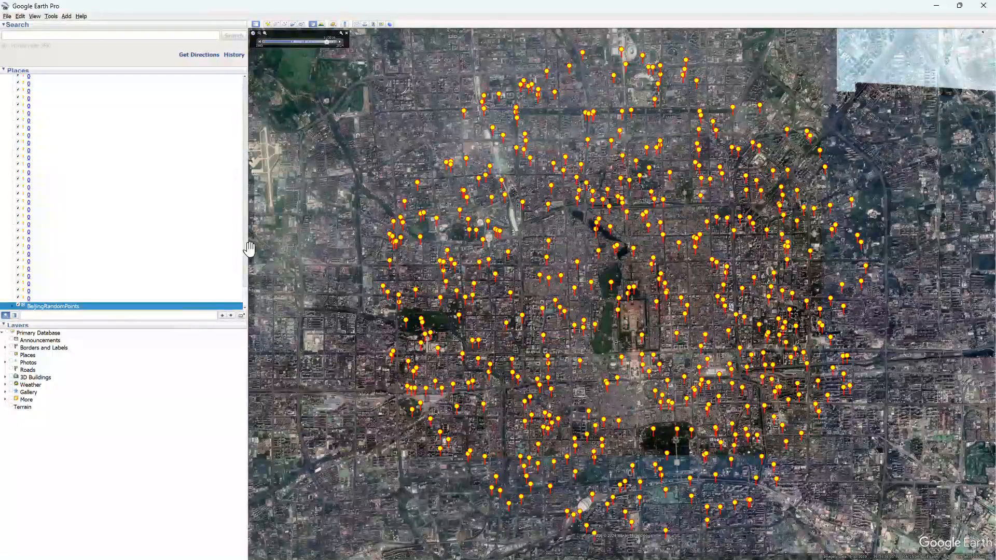
scroll(32, 154, down, 10)
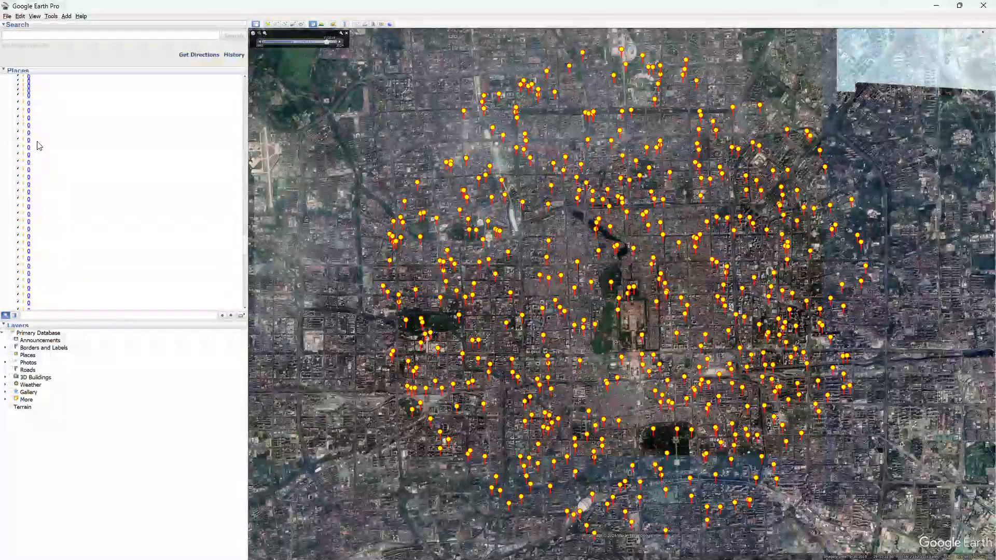
drag(246, 228, 244, 82)
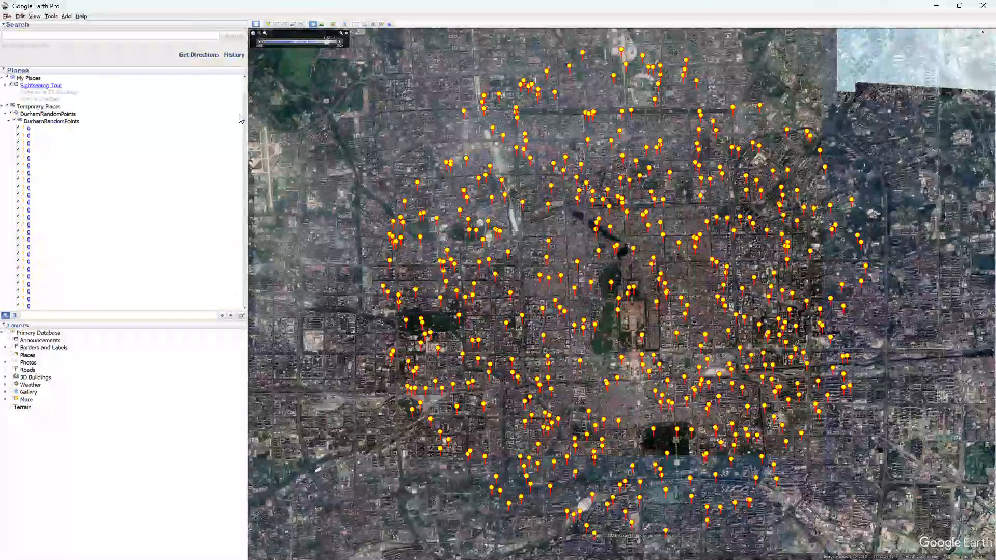
- Collapse and re-expand the DurhamRandomPoints folder, hiding its points and showing them again
click(9, 122)
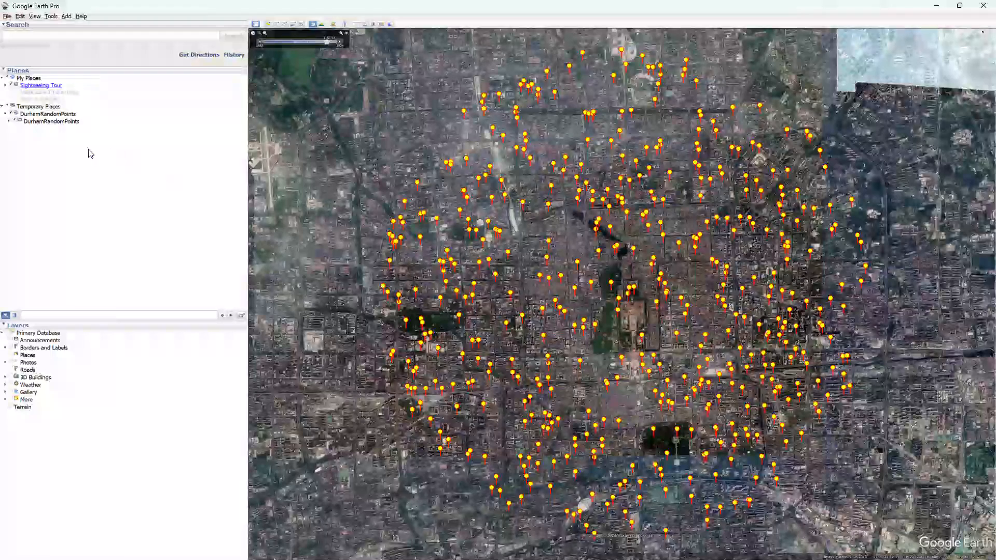
click(14, 121)
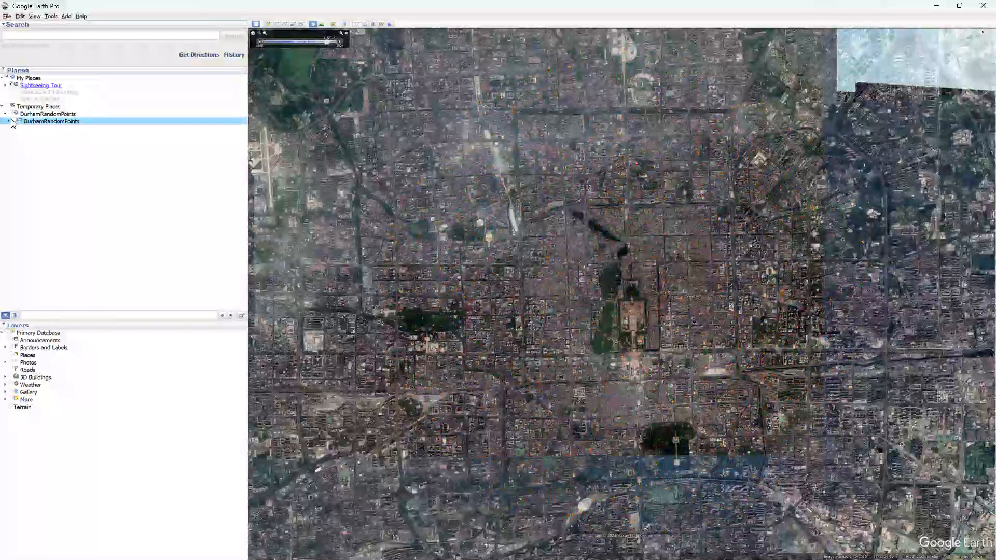
click(9, 121)
click(15, 121)
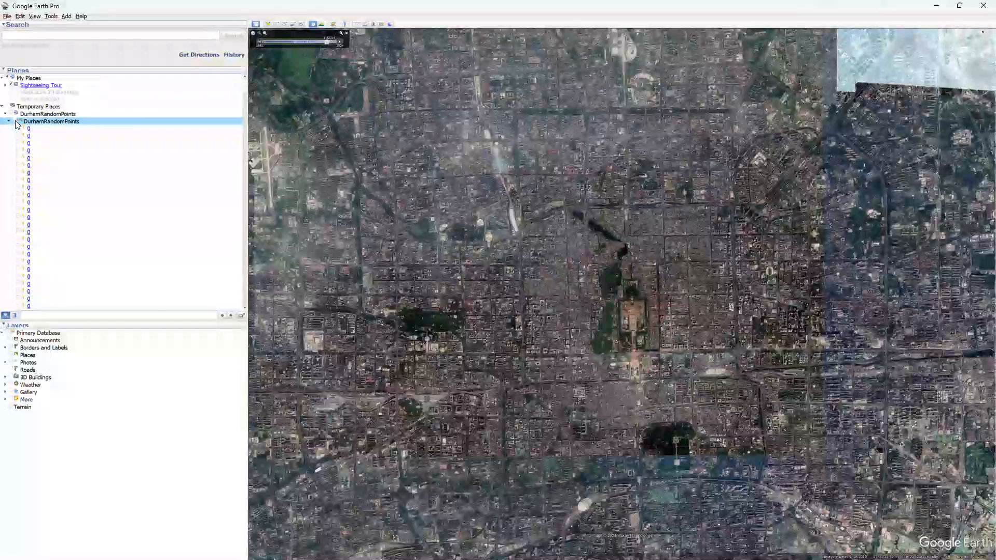
- Expand the BeijingRandomPoints folder down to its points and fly to the first point
scroll(246, 109, down, 3)
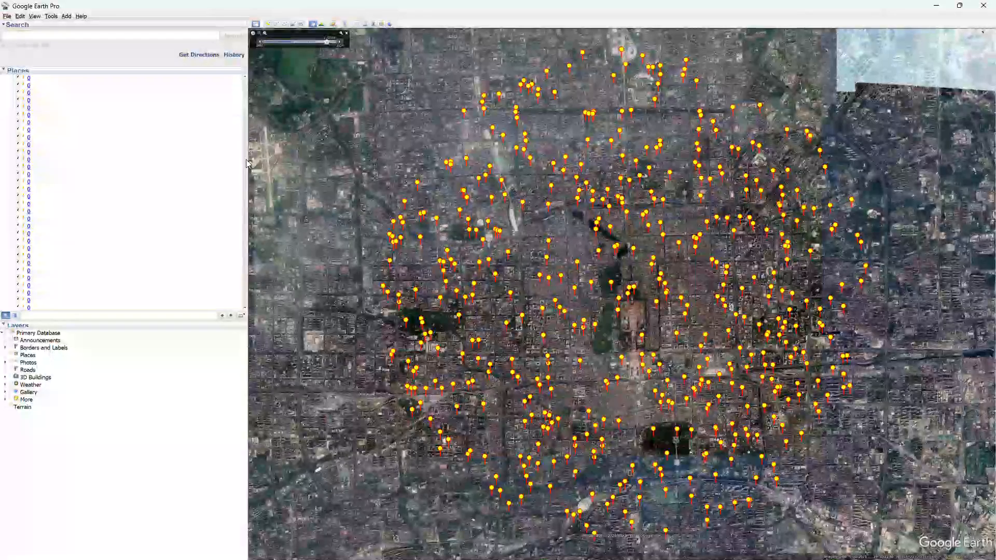
drag(244, 103, 242, 316)
click(12, 307)
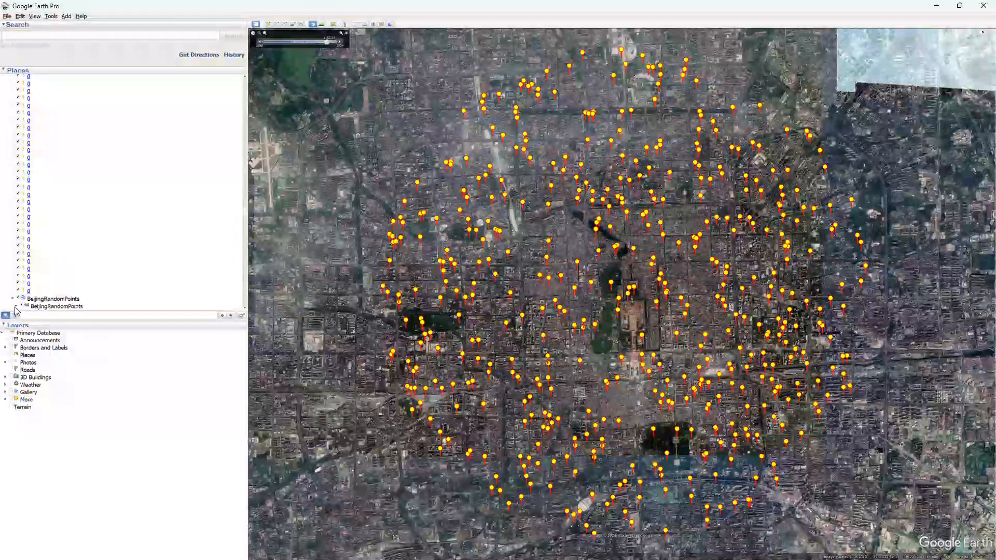
click(15, 306)
scroll(68, 264, down, 3)
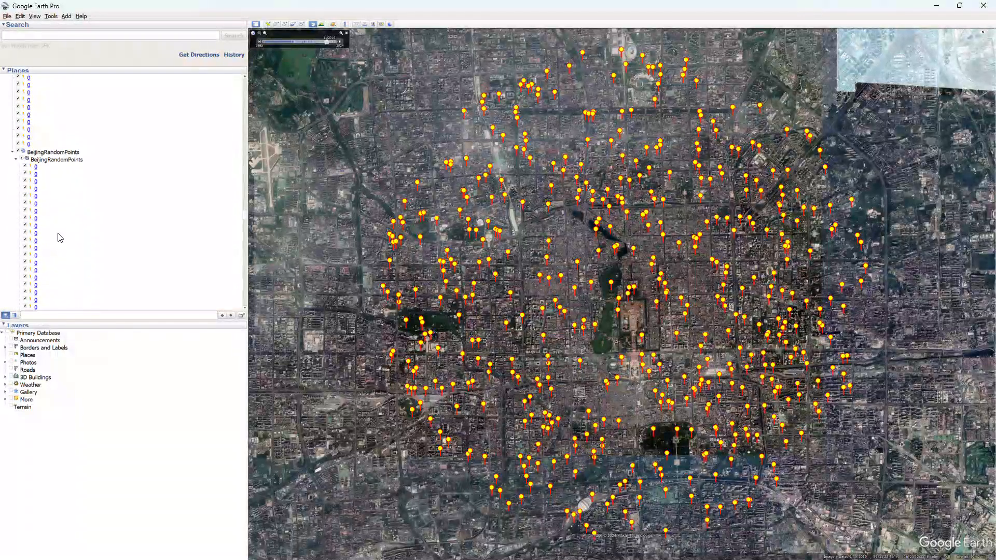
double_click(36, 168)
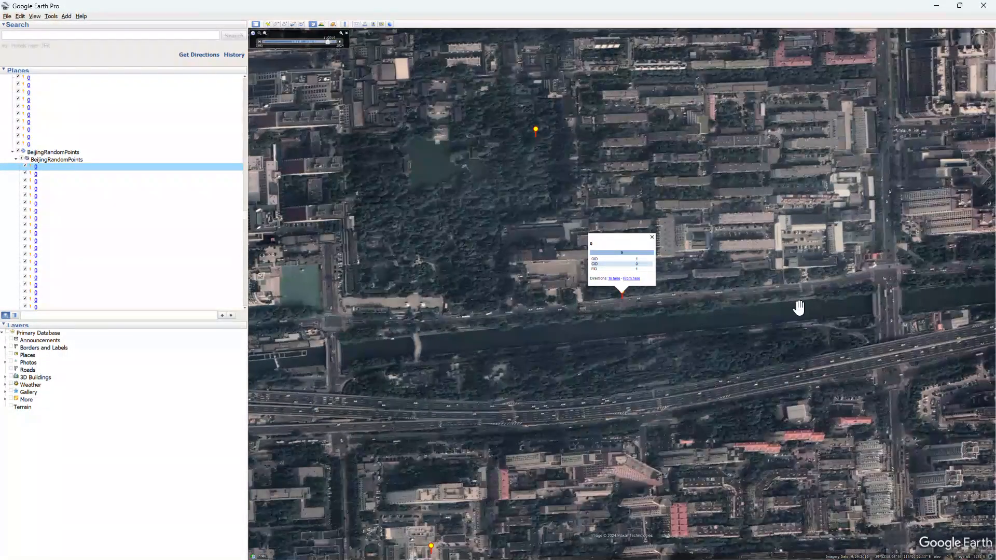
- Examine the land cover at the FID 1 point up close, comparing the current image with two older historical images
click(347, 33)
scroll(633, 319, up, 5)
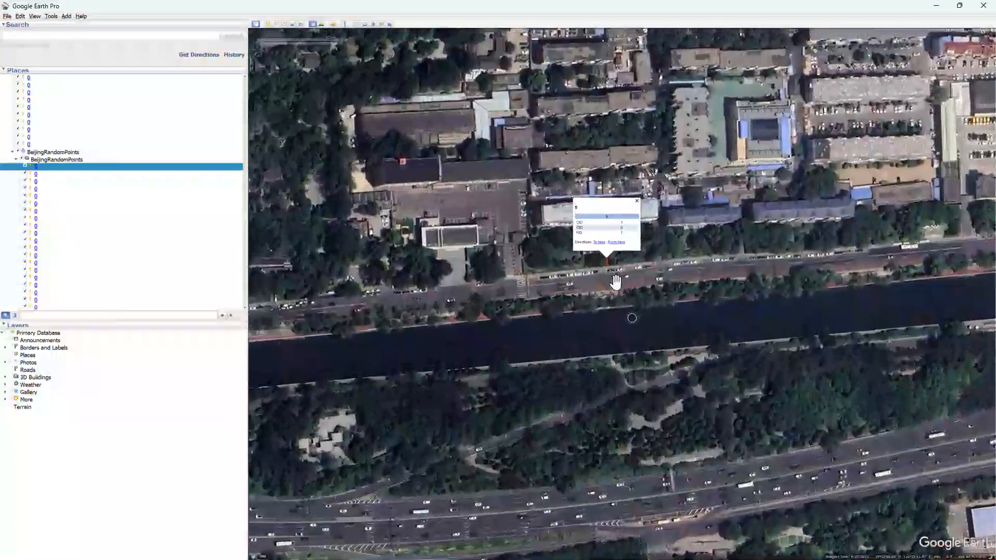
scroll(606, 248, up, 5)
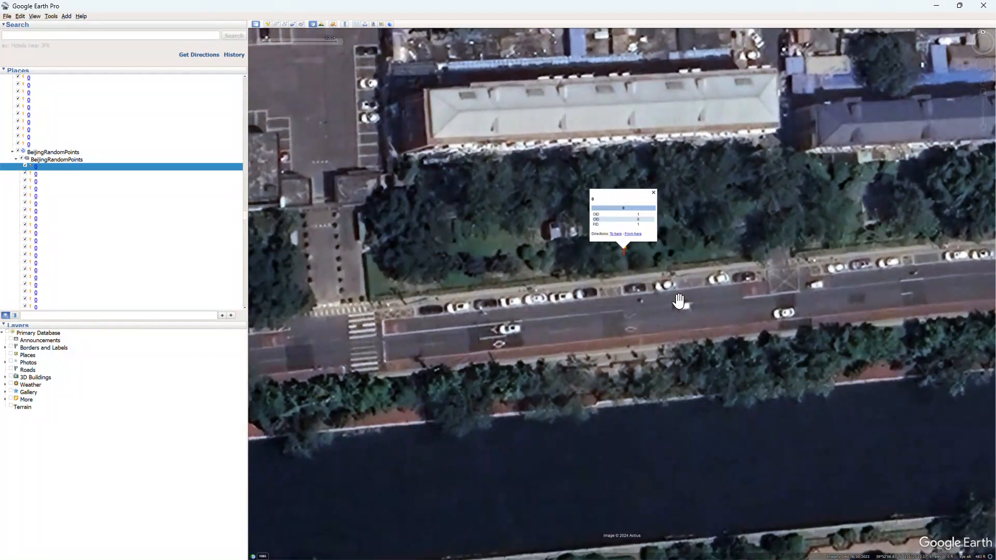
drag(678, 300, 666, 346)
scroll(617, 297, up, 2)
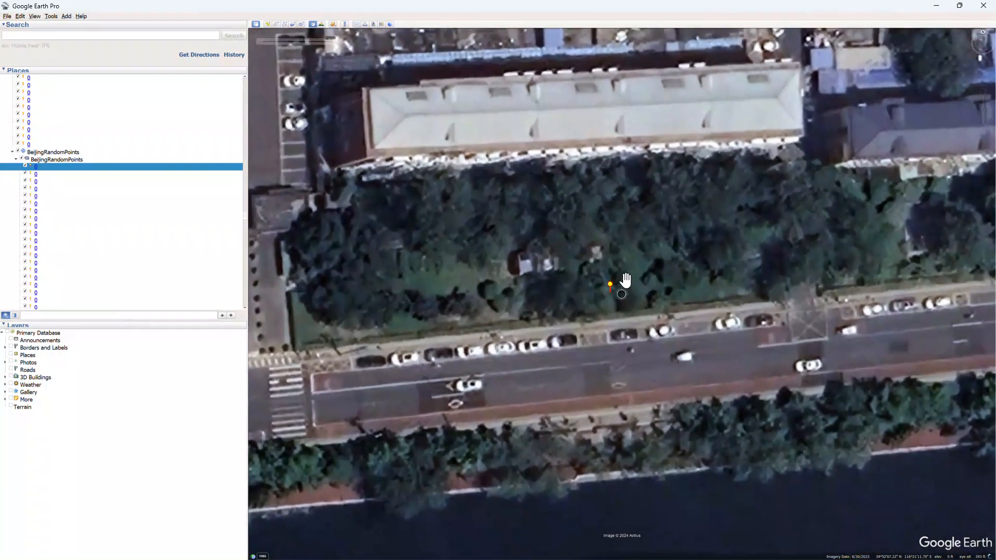
drag(644, 240, 624, 306)
scroll(538, 440, up, 2)
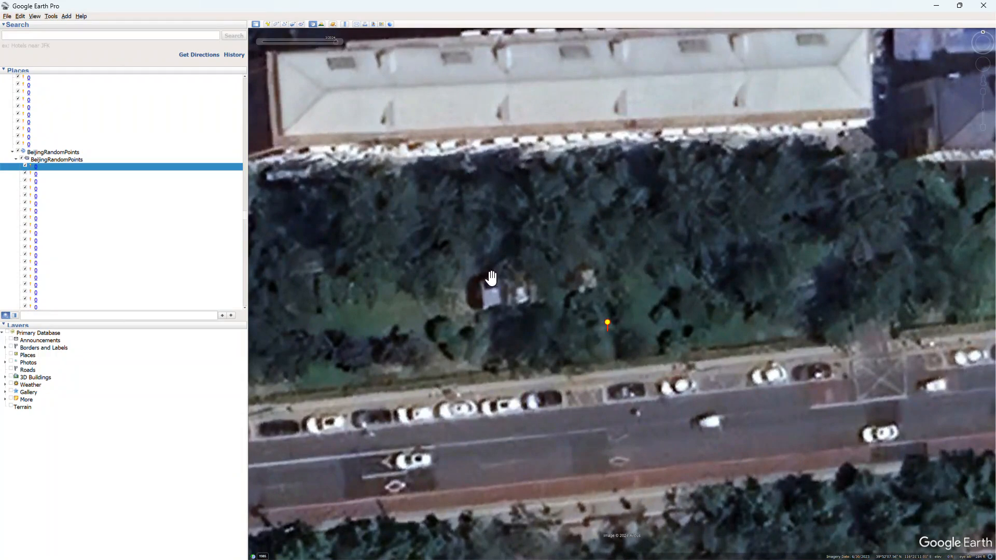
mouse_move(254, 47)
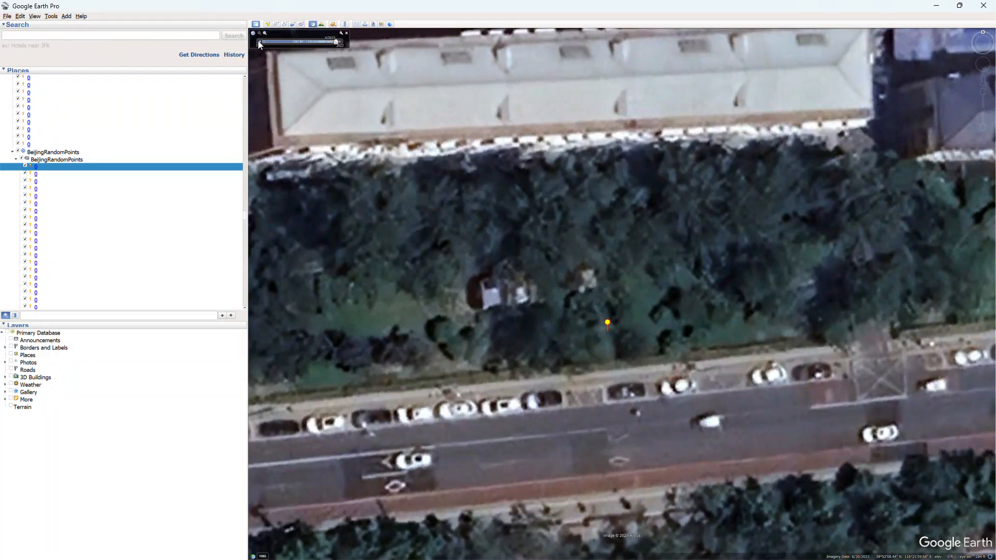
click(260, 42)
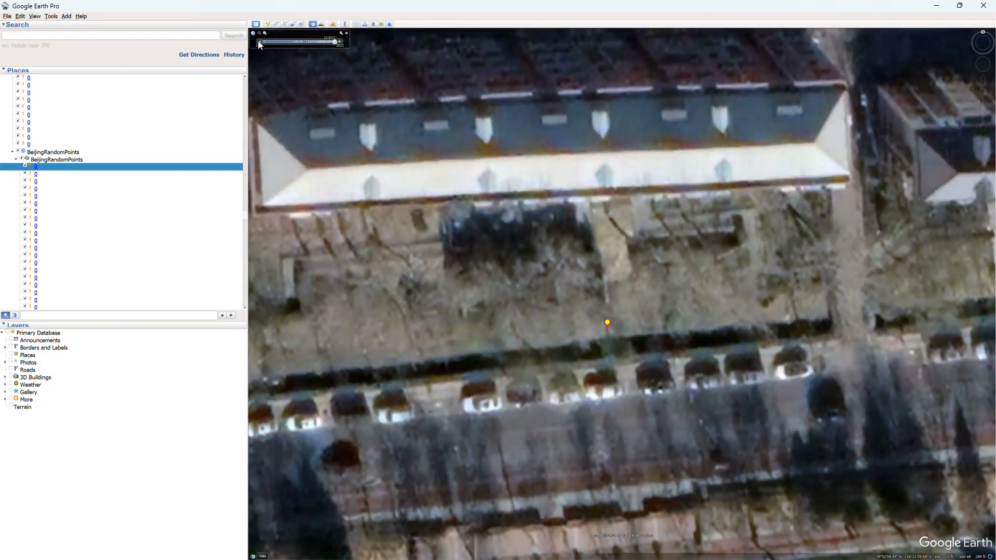
click(260, 44)
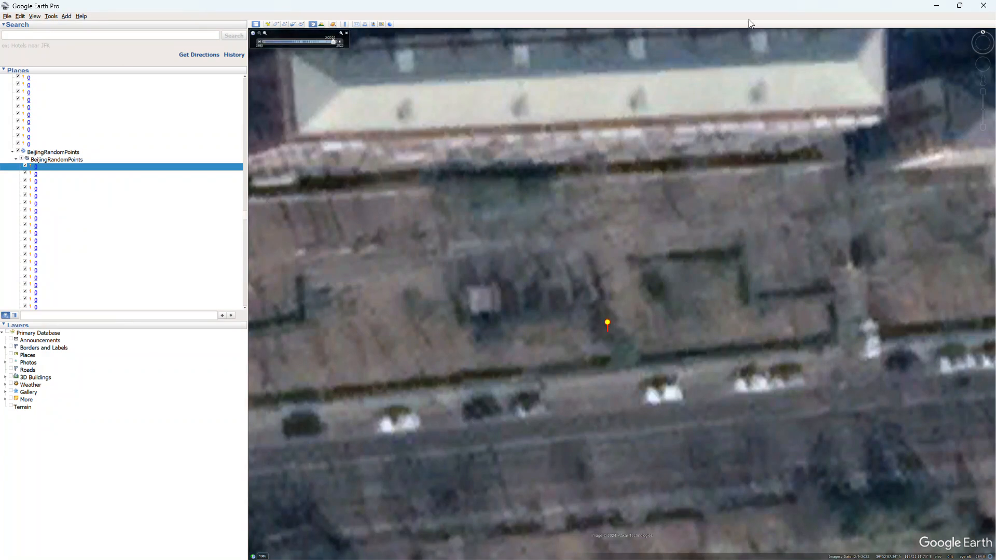
- Switch to the spreadsheet's Beijing sheet and enter land cover code 2 and the collector's initials for FID 1 under Collector 1
key(alt+Tab)
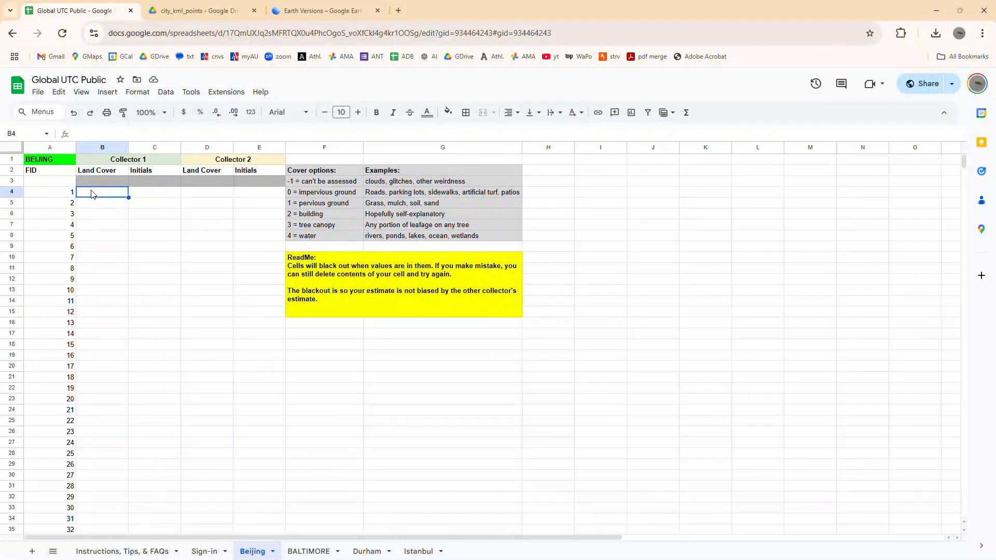
text(2)
key(Tab)
text(MGA)
key(Return)
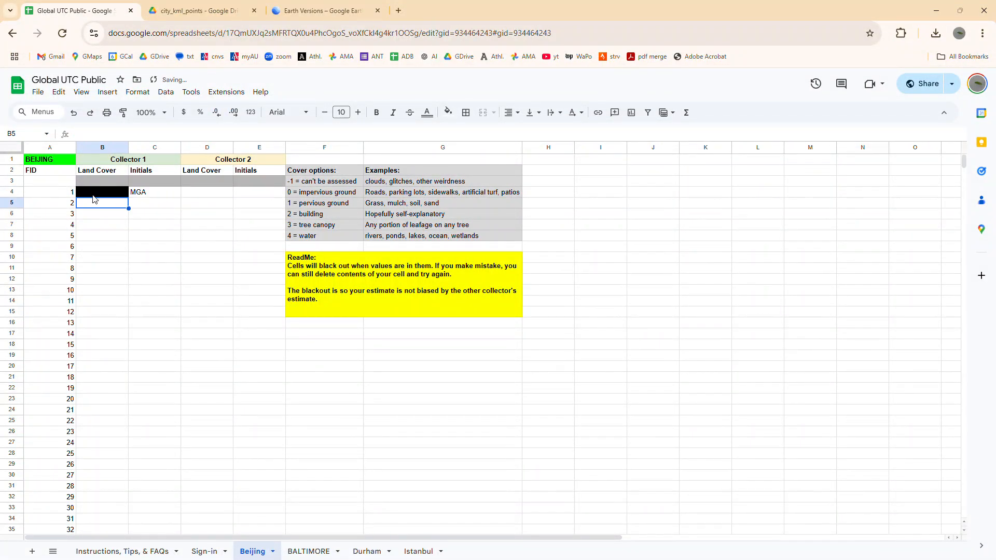
click(130, 228)
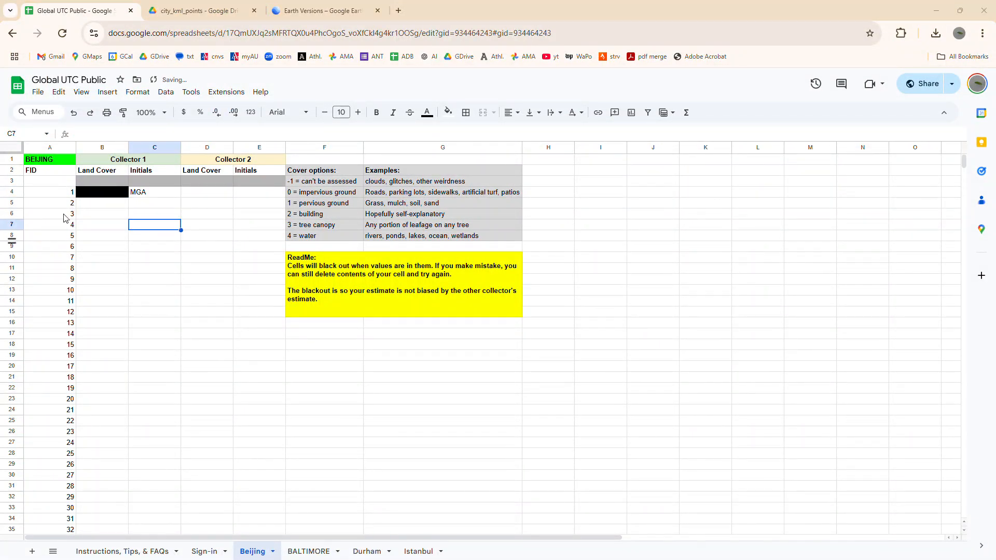
- Switch to Google Earth Pro, fly to the second Beijing point to examine its land cover, and return to the spreadsheet
key(alt+Tab)
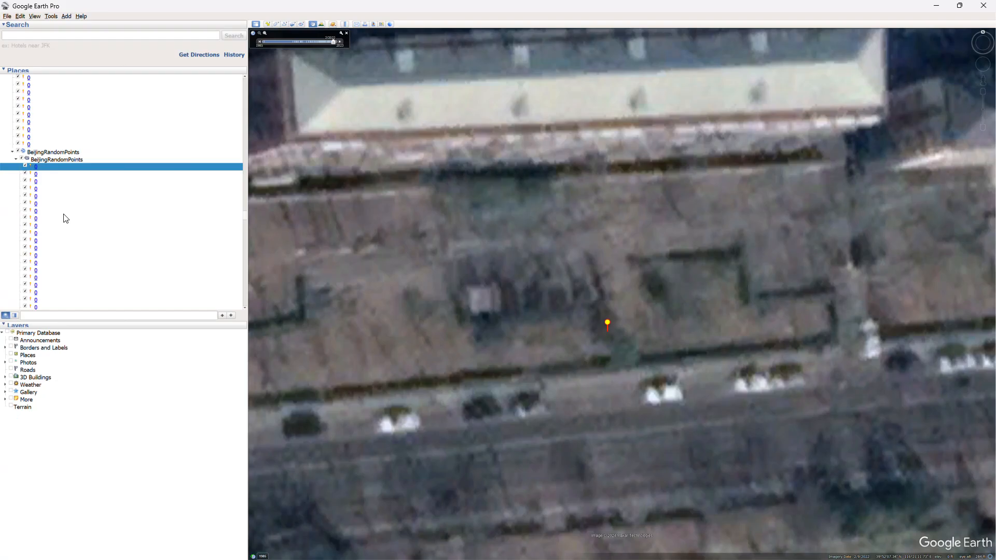
double_click(37, 175)
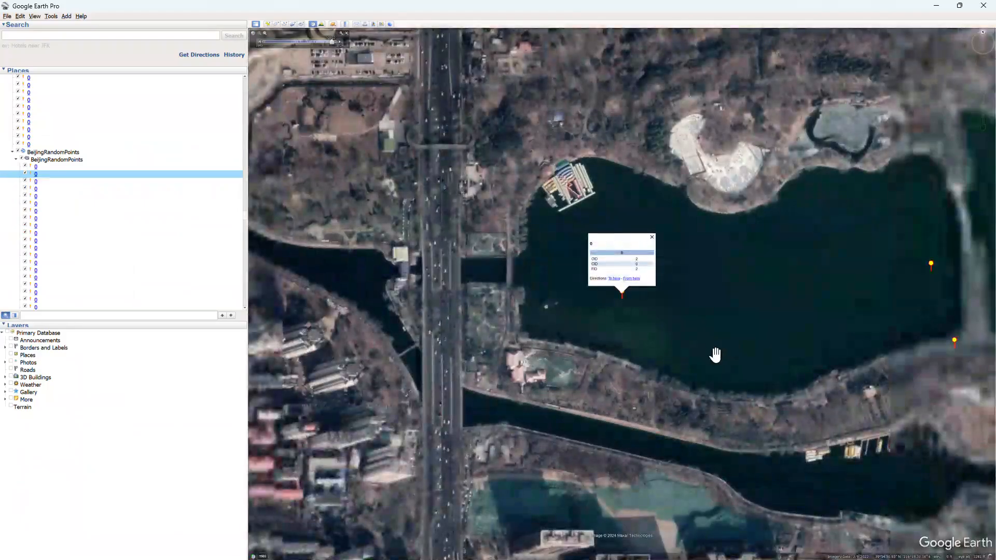
key(alt+Tab)
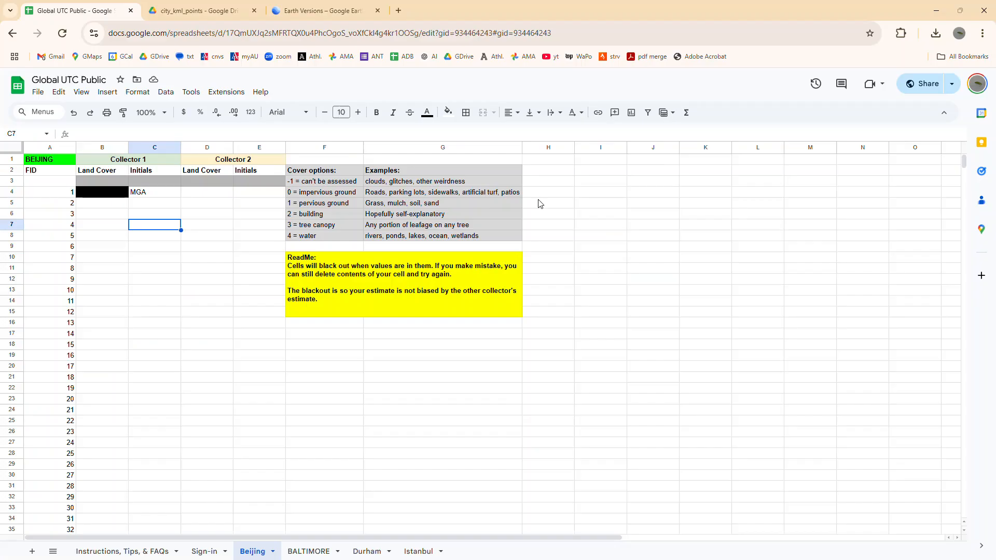
- Enter land cover code 4 for FID 3 under Collector 1, and clear the entry
click(113, 213)
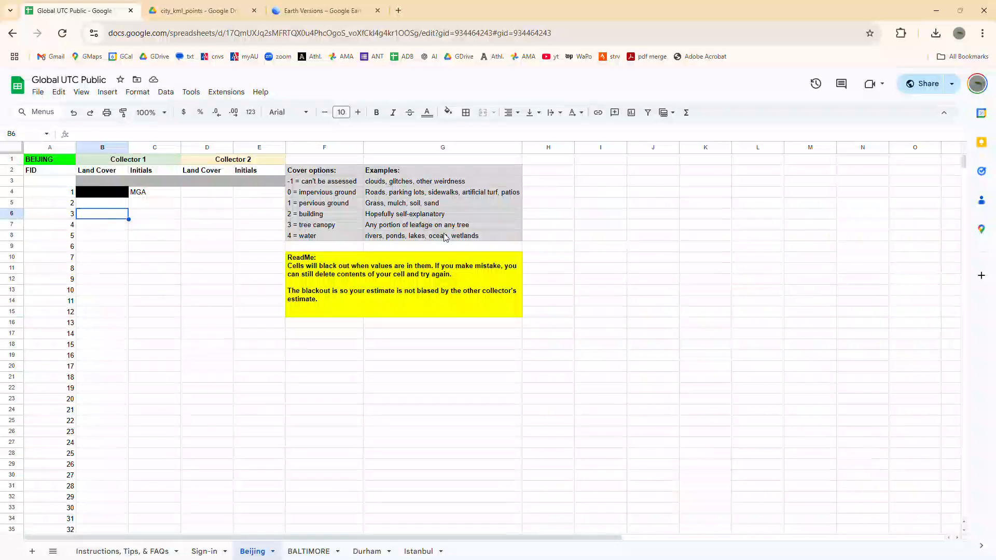
text(4)
key(Return)
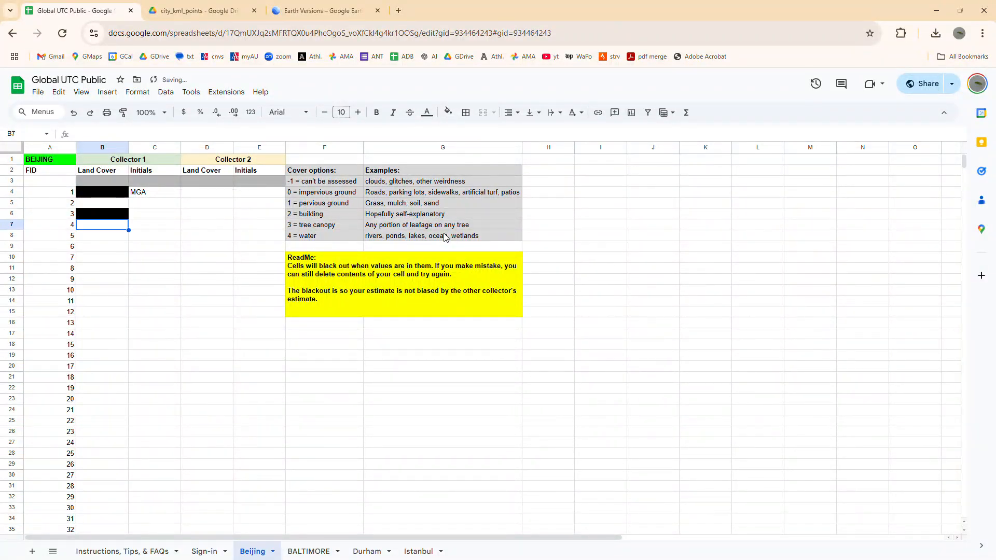
key(Up)
key(Delete)
- Enter land cover code 1 for FID 2 under Collector 1
click(113, 207)
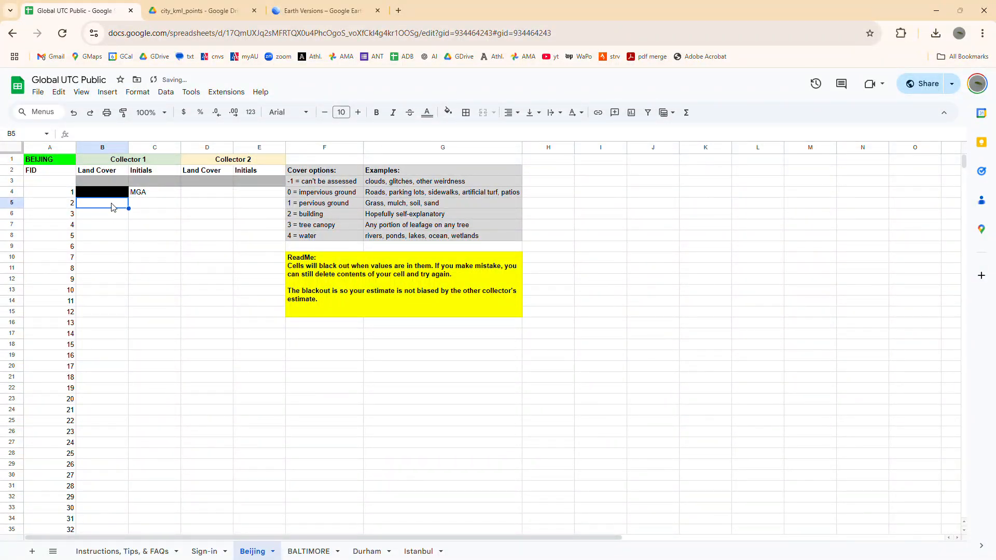
text(1)
key(Return)
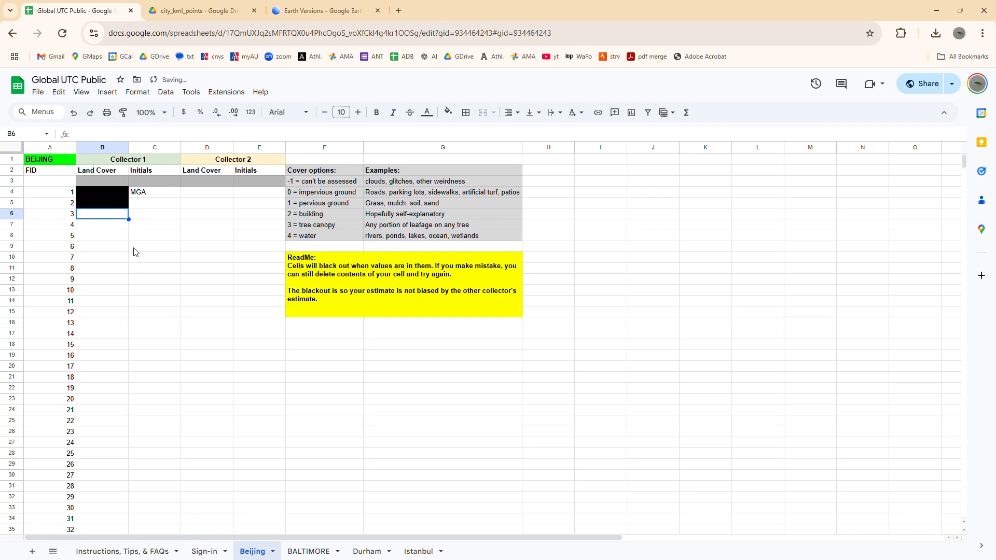
- Switch to Google Earth Pro, fly to the third Beijing point and examine its land cover up close, including in more recent imagery
key(alt+Tab)
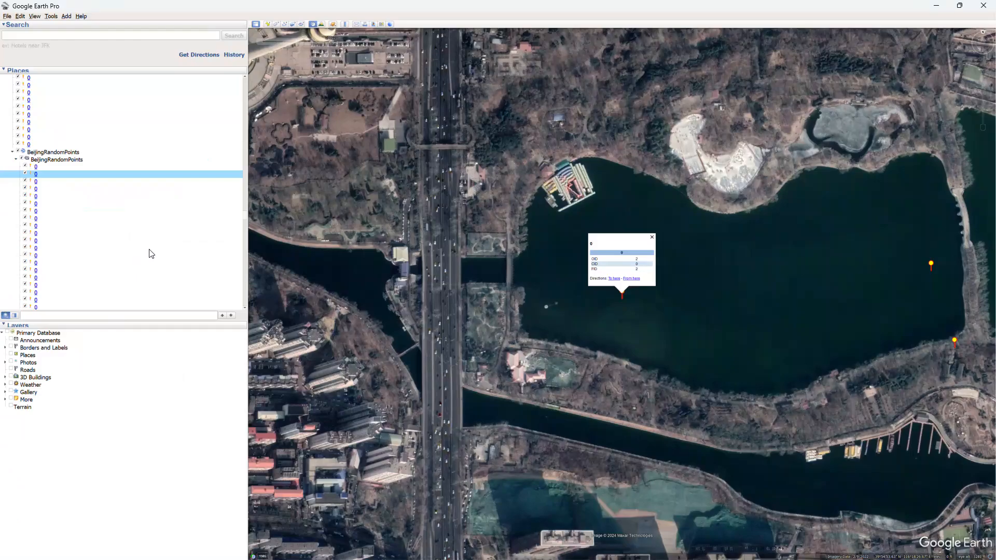
double_click(36, 181)
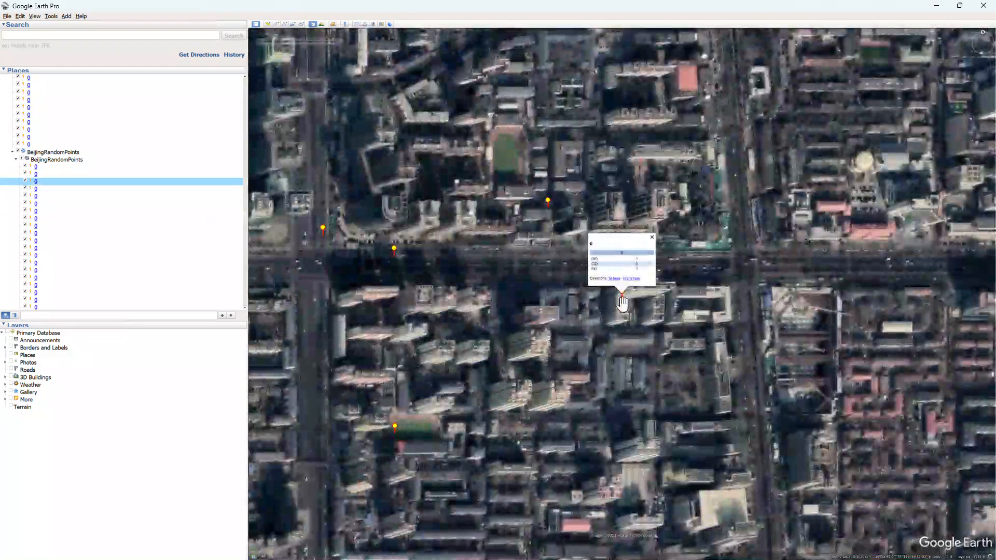
scroll(622, 302, up, 6)
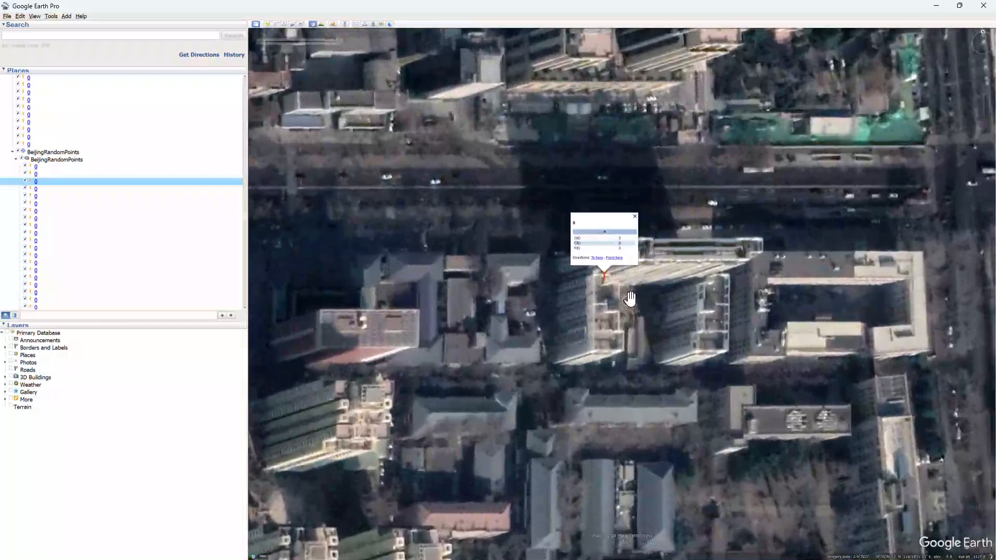
click(661, 302)
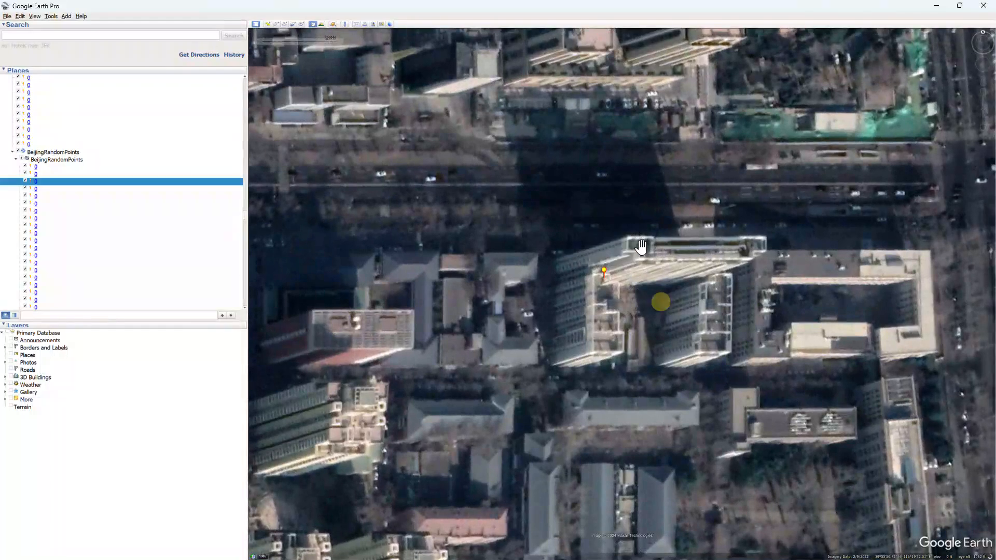
scroll(662, 283, up, 3)
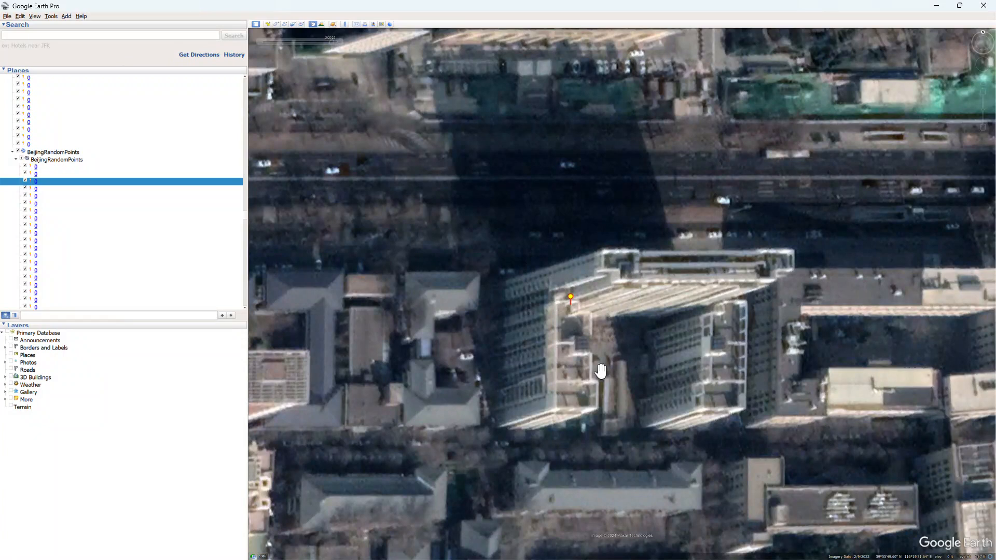
click(333, 42)
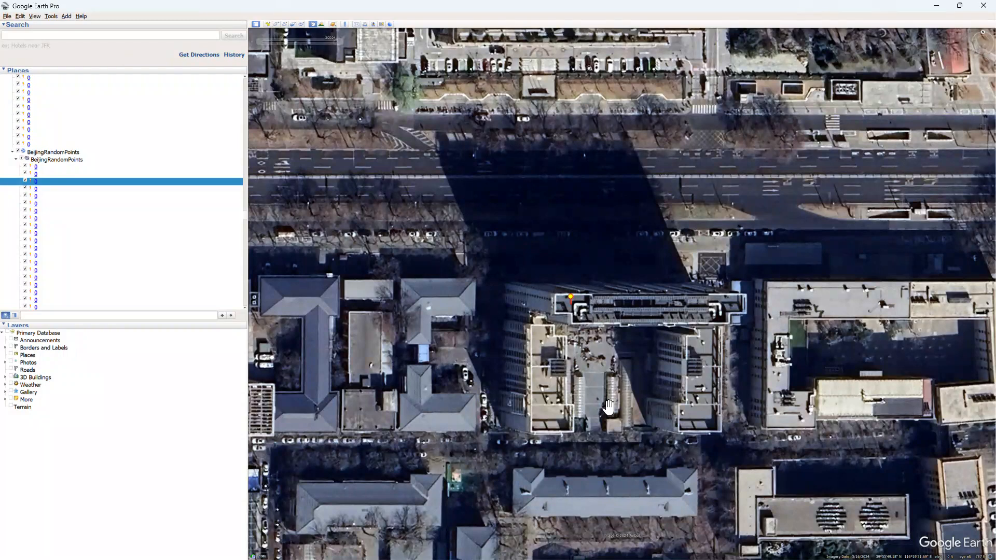
- Switch to the spreadsheet, enter land cover code 1 for FID 3 under Collector 1, and bring up the Downloads folder window
key(alt+Tab)
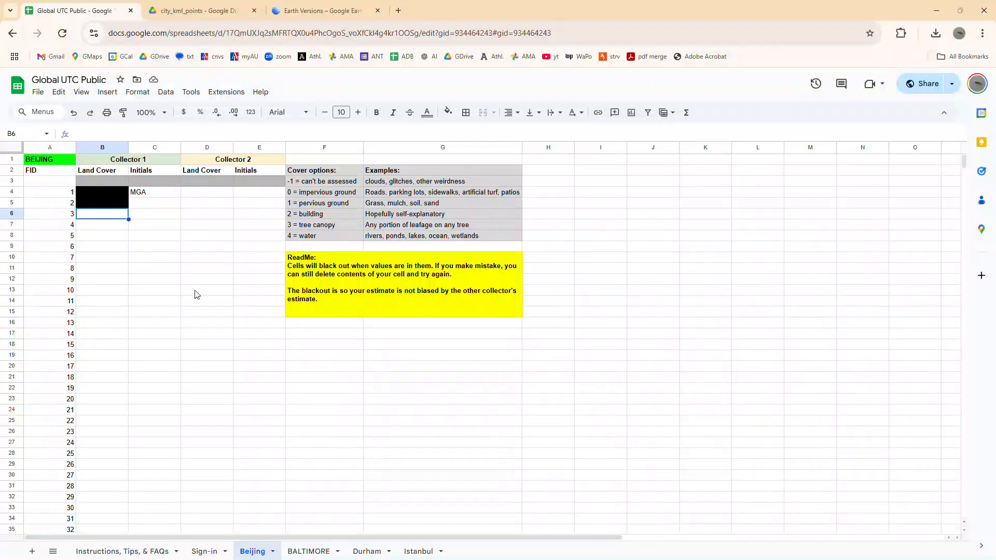
key(alt+Tab)
key(alt+Tab)
text(1)
key(Return)
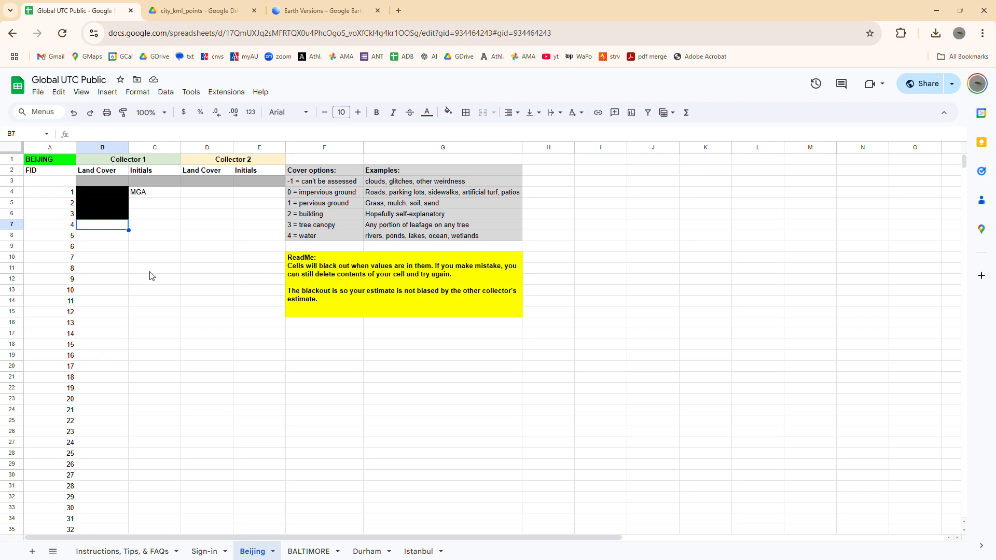
click(157, 260)
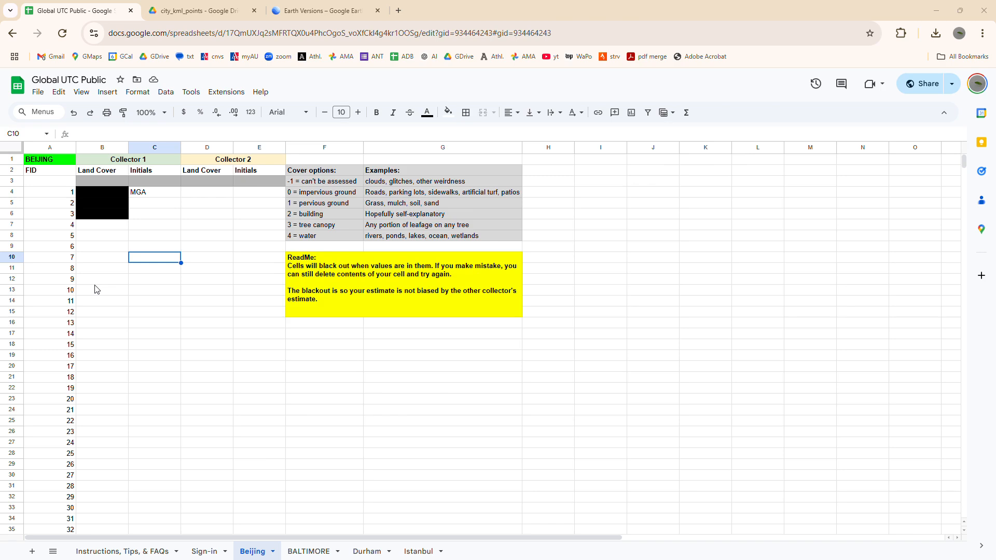
key(alt+Tab)
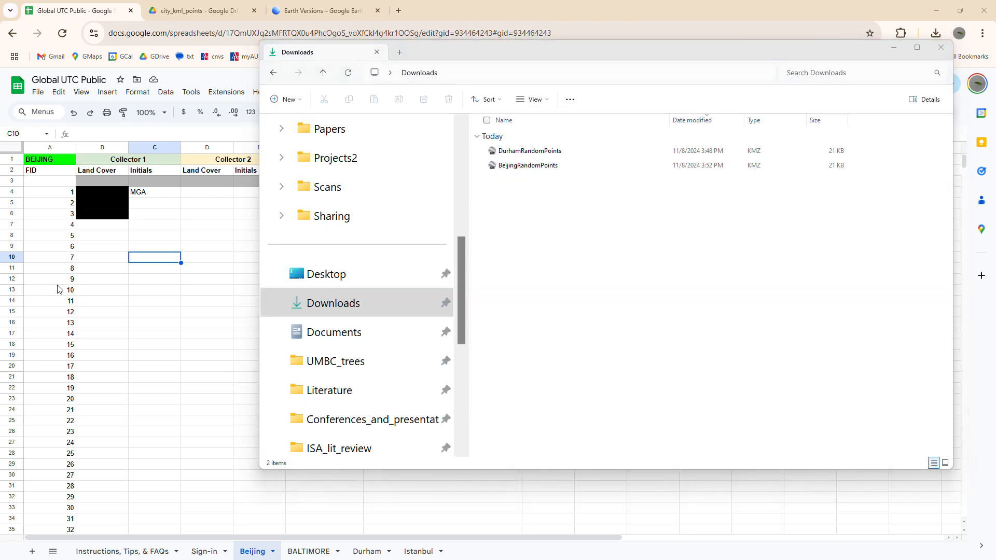